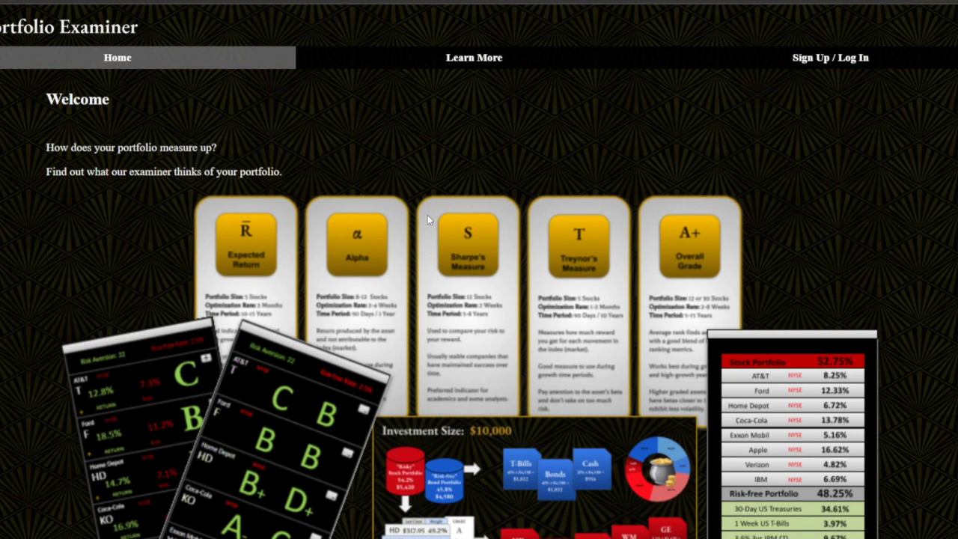
Review the Home page overview and the Learn More page's explanation of the portfolio-building stages
scroll(427, 215, down, 3)
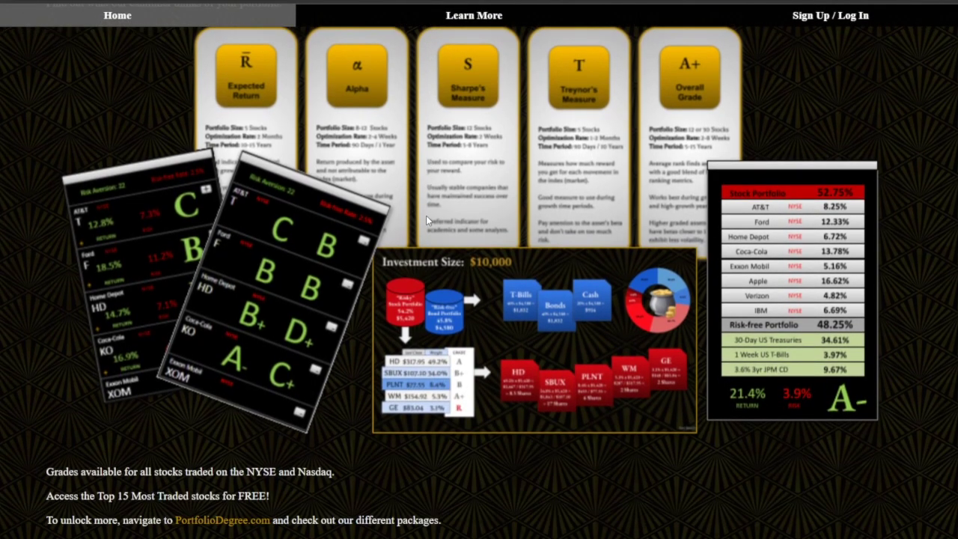
scroll(426, 216, down, 2)
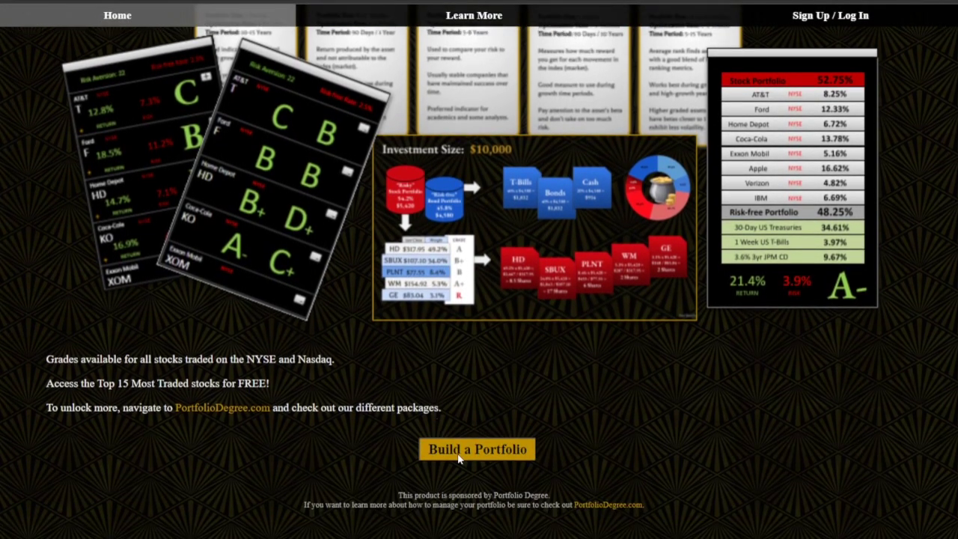
click(460, 453)
click(458, 60)
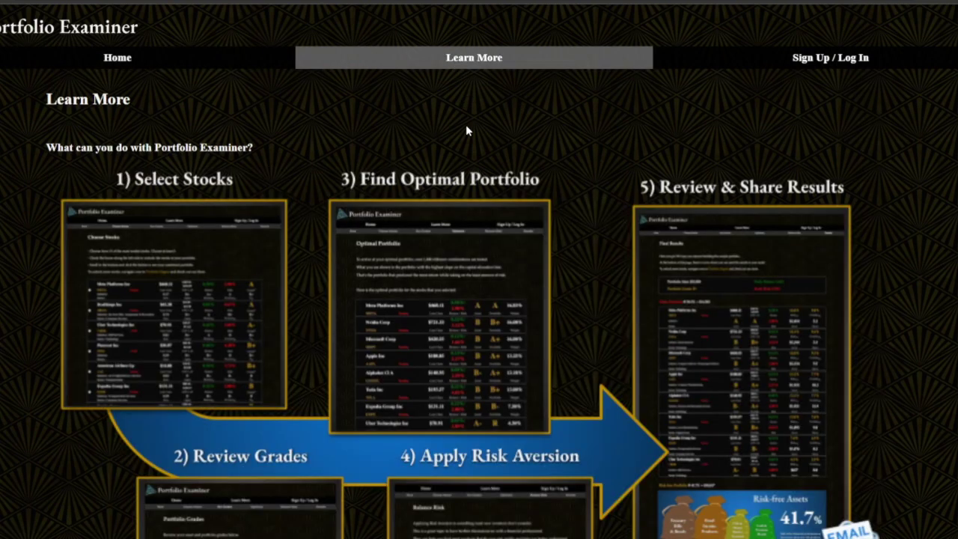
scroll(466, 129, down, 6)
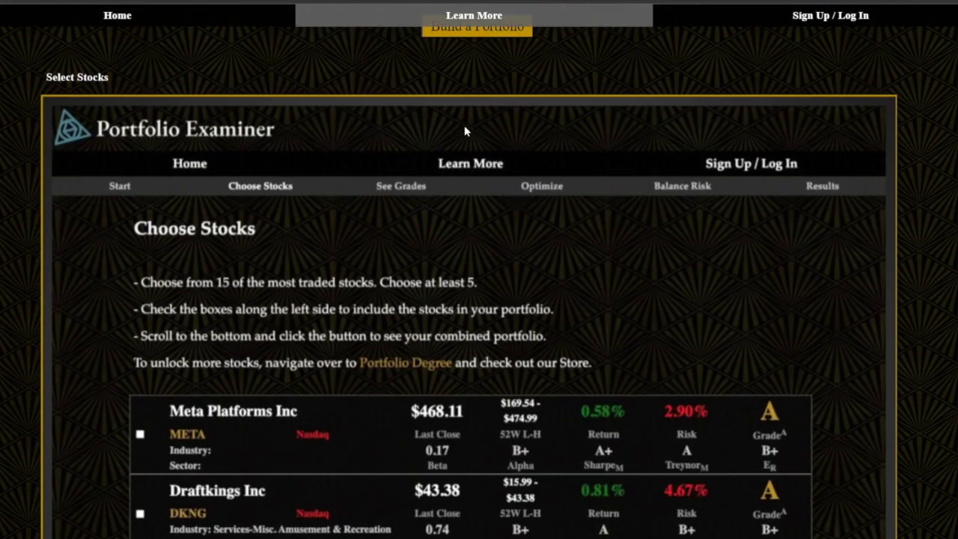
scroll(463, 131, up, 6)
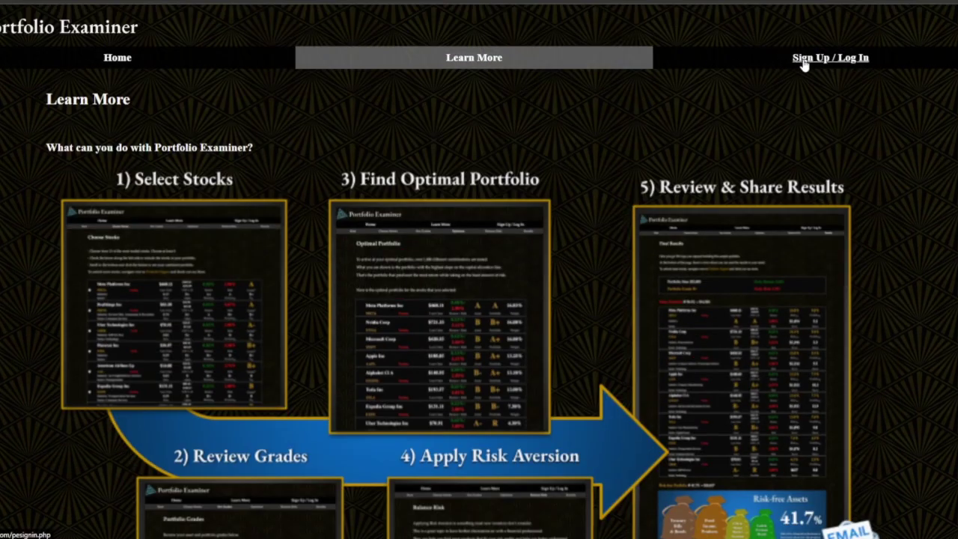
Look over the Sign Up / Log In page and return to the Home page
click(804, 60)
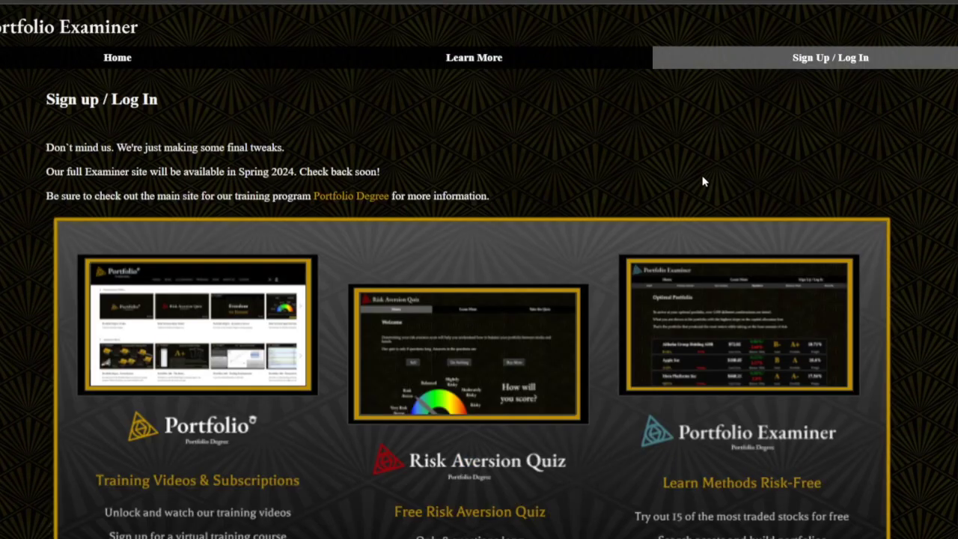
scroll(703, 180, down, 2)
scroll(697, 172, up, 2)
click(112, 60)
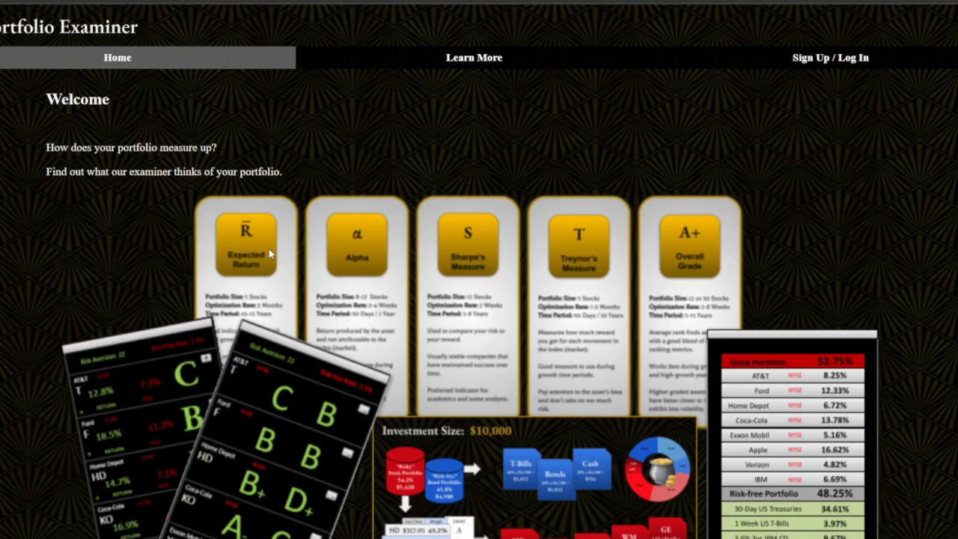
Start building a portfolio from the Home page and proceed to choosing stocks
scroll(346, 326, down, 4)
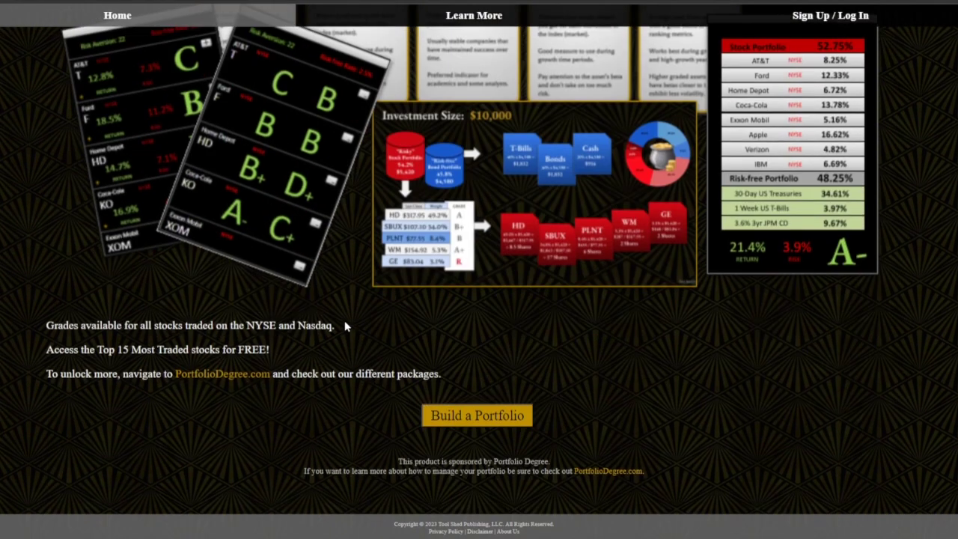
click(469, 421)
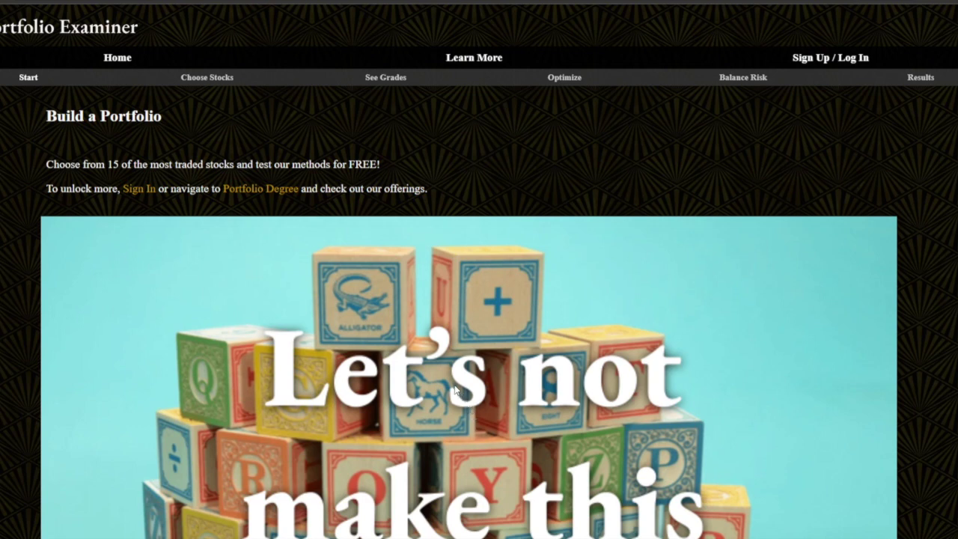
scroll(456, 388, down, 3)
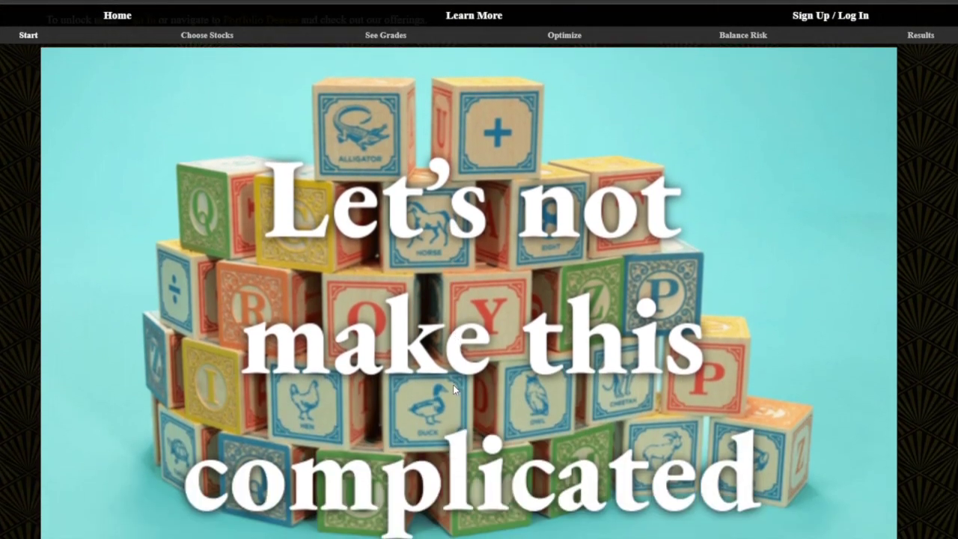
scroll(454, 388, down, 1)
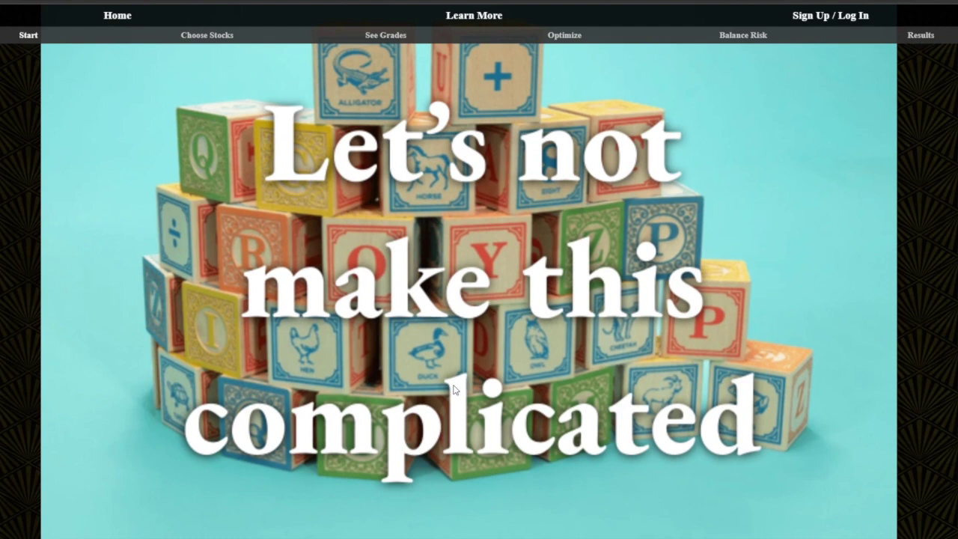
scroll(452, 388, down, 4)
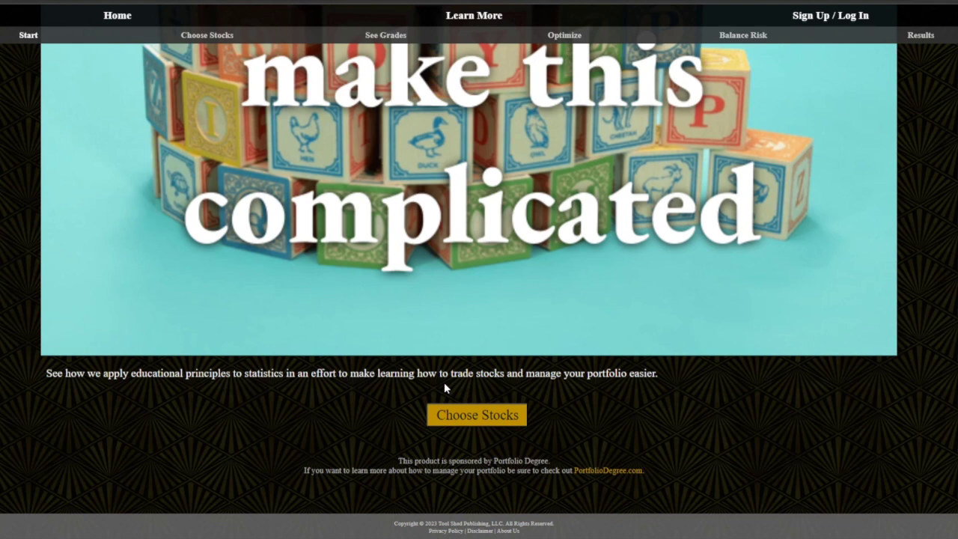
click(447, 421)
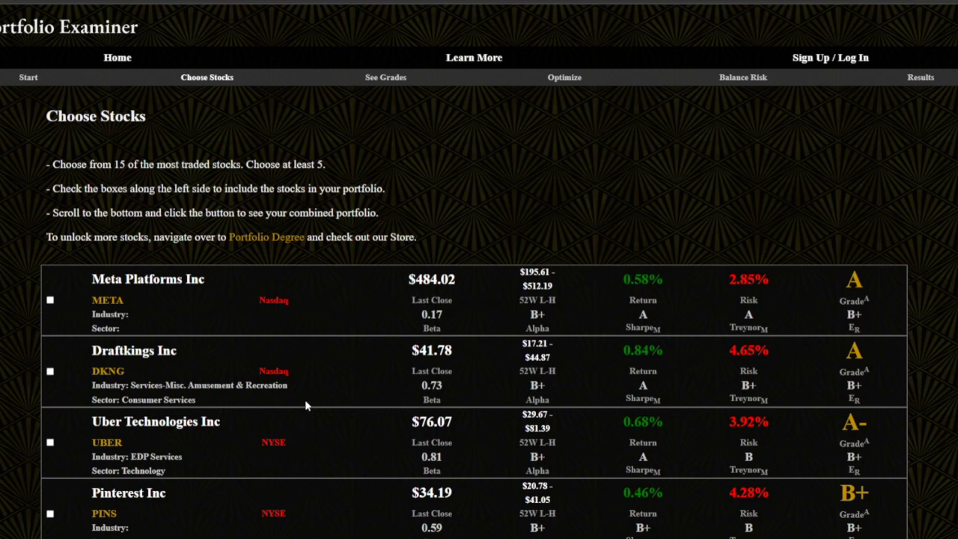
Examine the available stocks' metrics, highlighting the beta, 52-week range and overall grade of Draftkings
scroll(307, 394, down, 3)
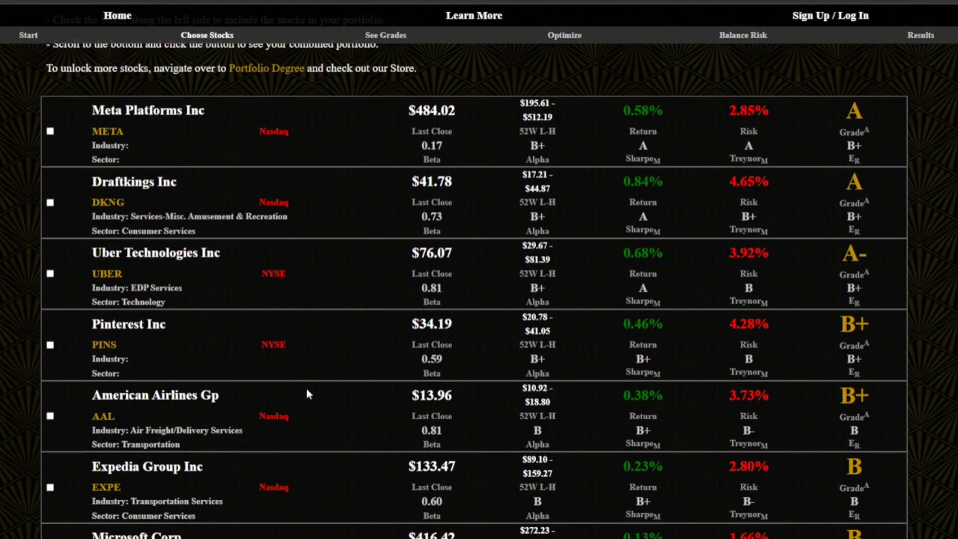
scroll(307, 393, down, 1)
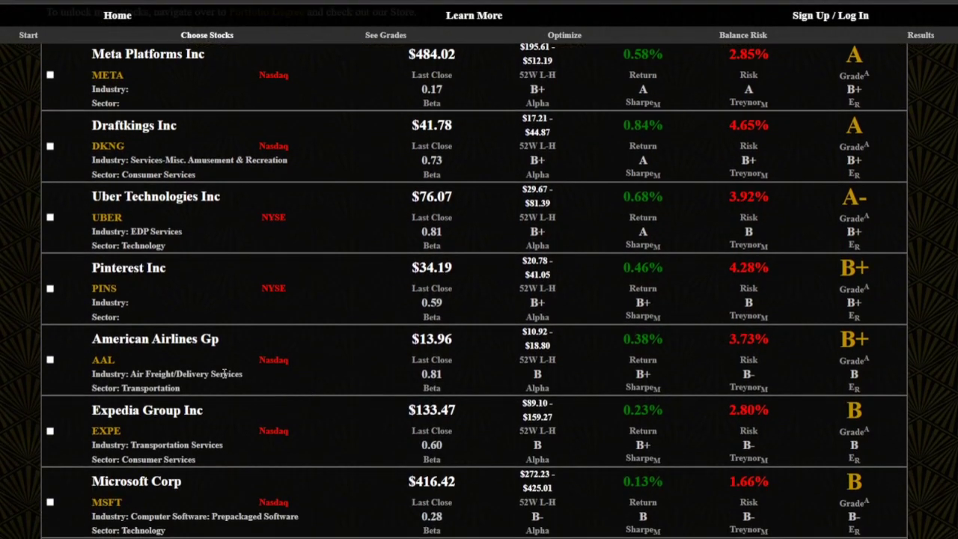
click(49, 76)
scroll(299, 285, up, 1)
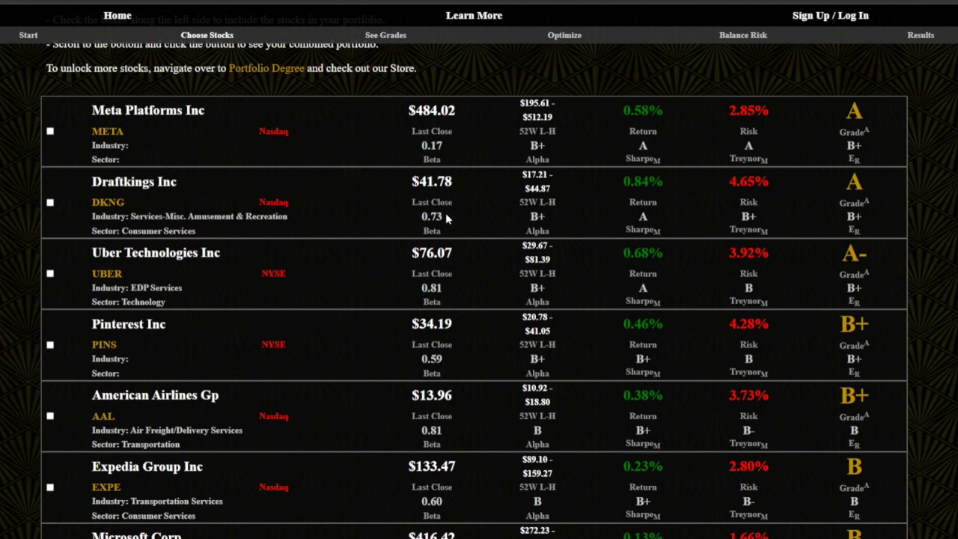
drag(421, 217, 448, 220)
drag(524, 174, 550, 188)
click(592, 217)
double_click(848, 186)
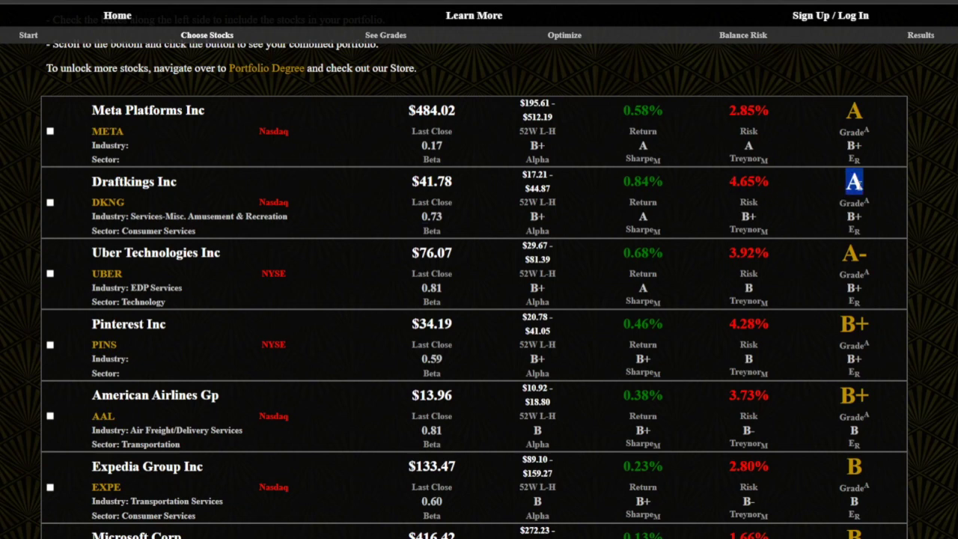
click(860, 228)
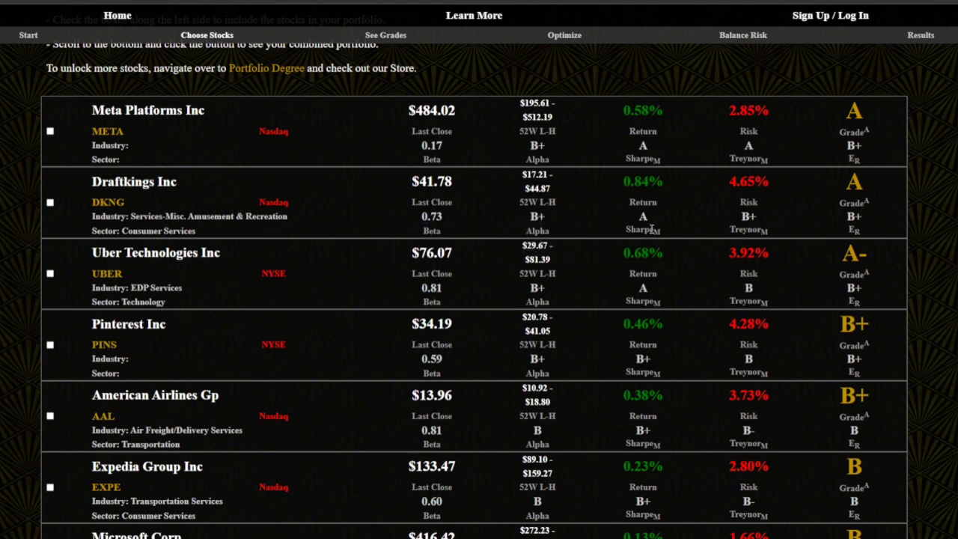
Include Meta Platforms, Uber Technologies, American Airlines, Expedia Group and Microsoft in the portfolio
scroll(716, 299, down, 5)
scroll(155, 334, up, 4)
scroll(155, 334, up, 2)
click(50, 187)
click(50, 331)
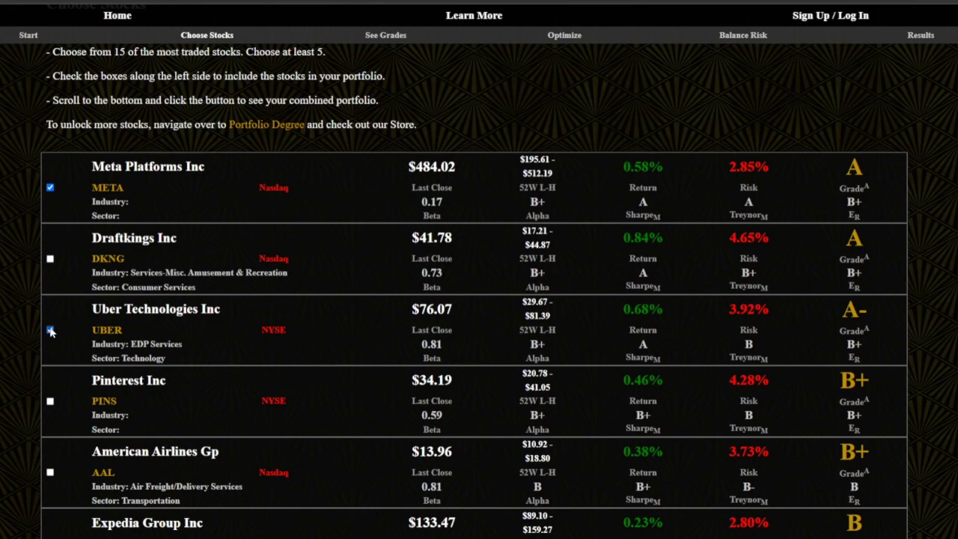
scroll(51, 331, down, 3)
click(50, 247)
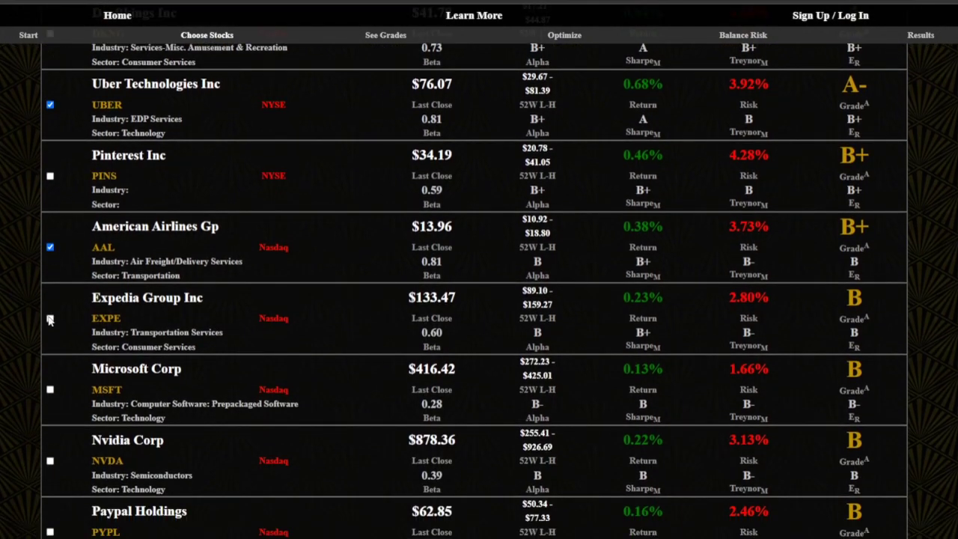
click(49, 389)
Add Nvidia, Paypal Holdings and Amazon.com to the selection and proceed to the combined portfolio's grades
scroll(50, 389, down, 3)
click(51, 237)
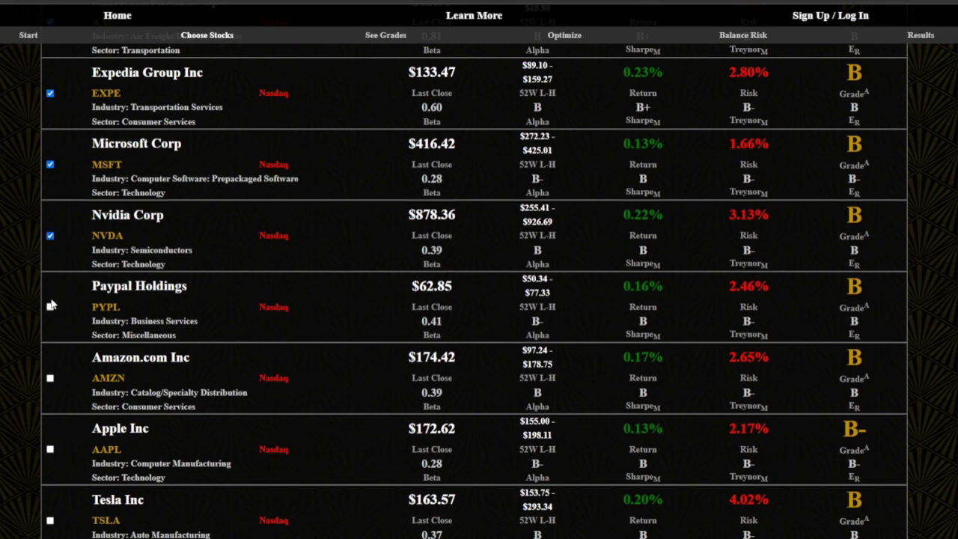
click(51, 307)
click(51, 380)
scroll(50, 380, down, 5)
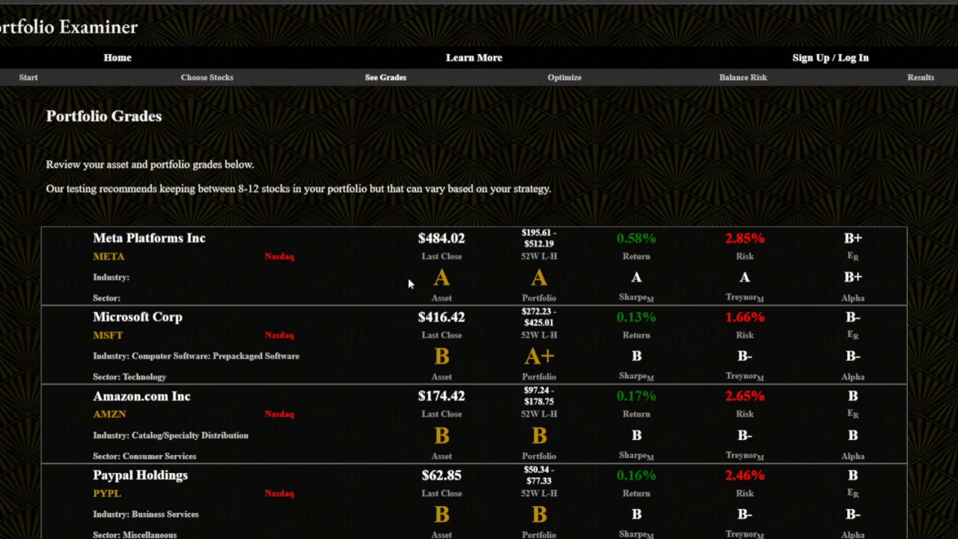
Review the chosen stocks' grades, highlighting the portfolio grades of Microsoft and American Airlines
scroll(408, 278, down, 3)
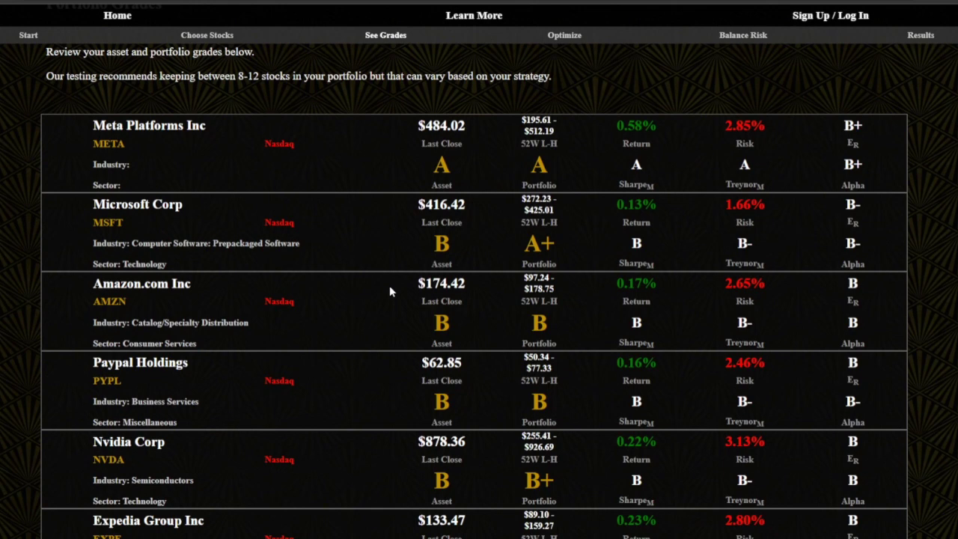
scroll(389, 290, up, 1)
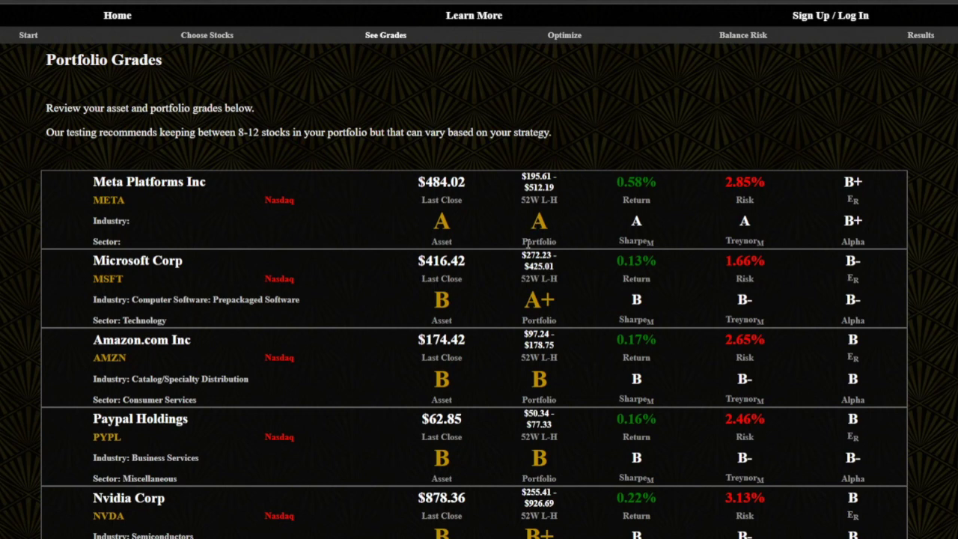
drag(524, 241, 558, 240)
drag(524, 299, 558, 301)
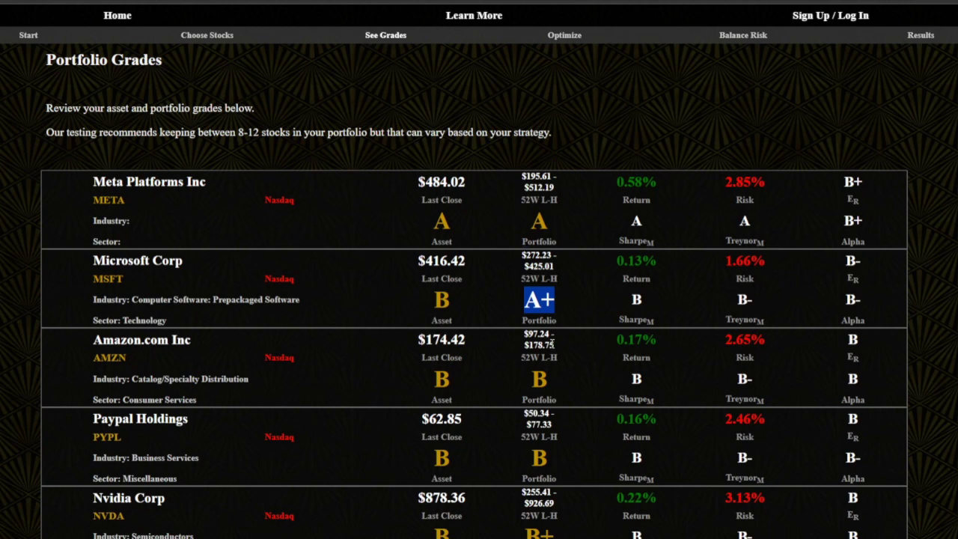
scroll(552, 345, down, 2)
scroll(551, 345, down, 7)
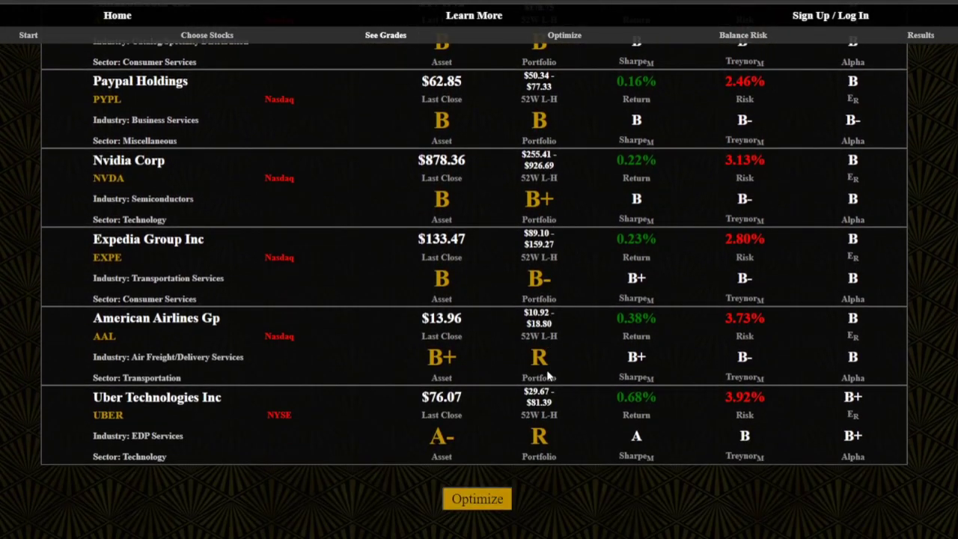
drag(533, 358, 556, 360)
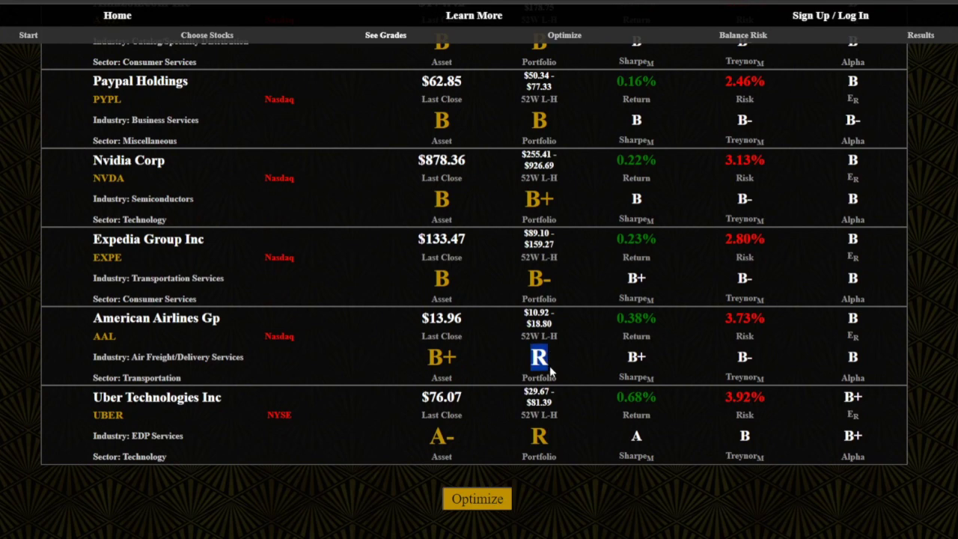
Examine the American Airlines entry, highlighting its portfolio grade, industry and sector
scroll(558, 409, up, 1)
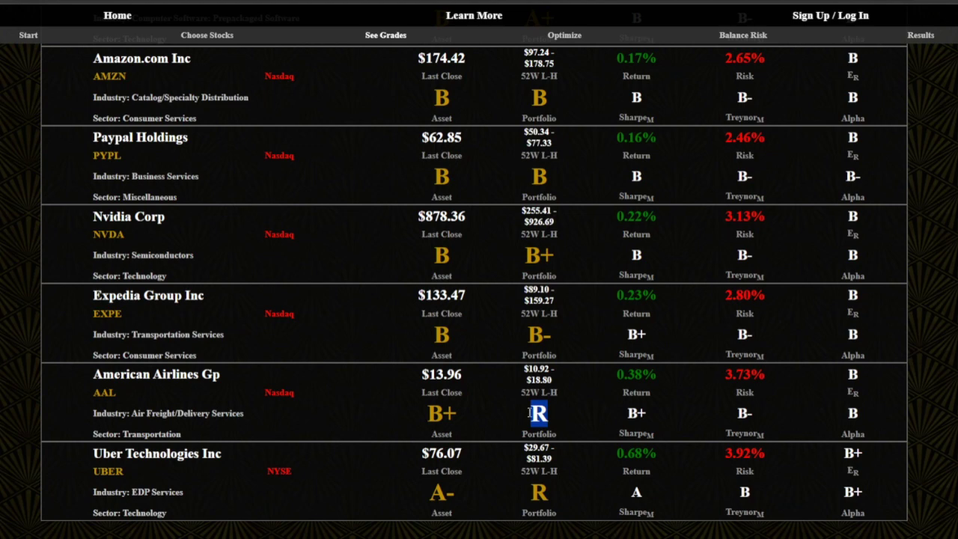
click(531, 417)
double_click(532, 417)
click(153, 424)
drag(132, 413, 244, 413)
drag(181, 434, 124, 437)
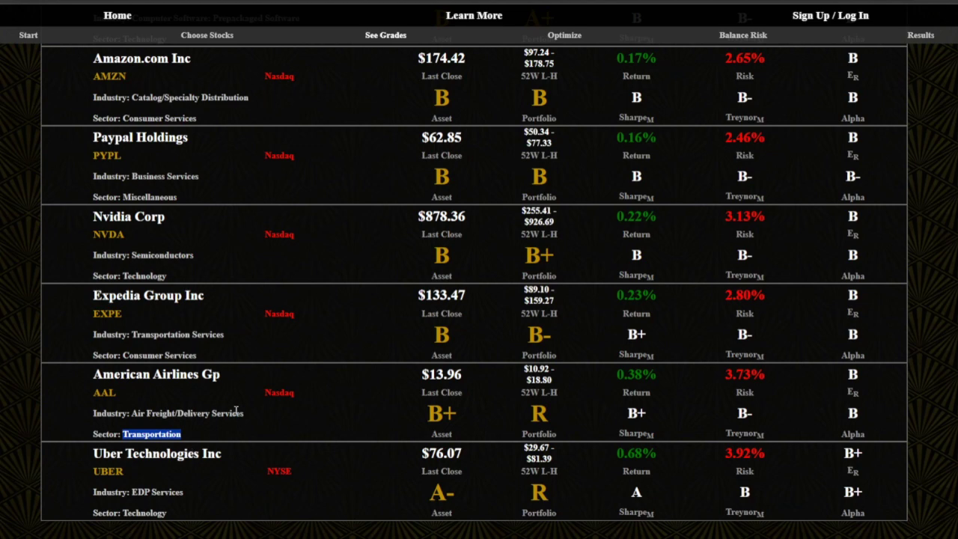
click(215, 435)
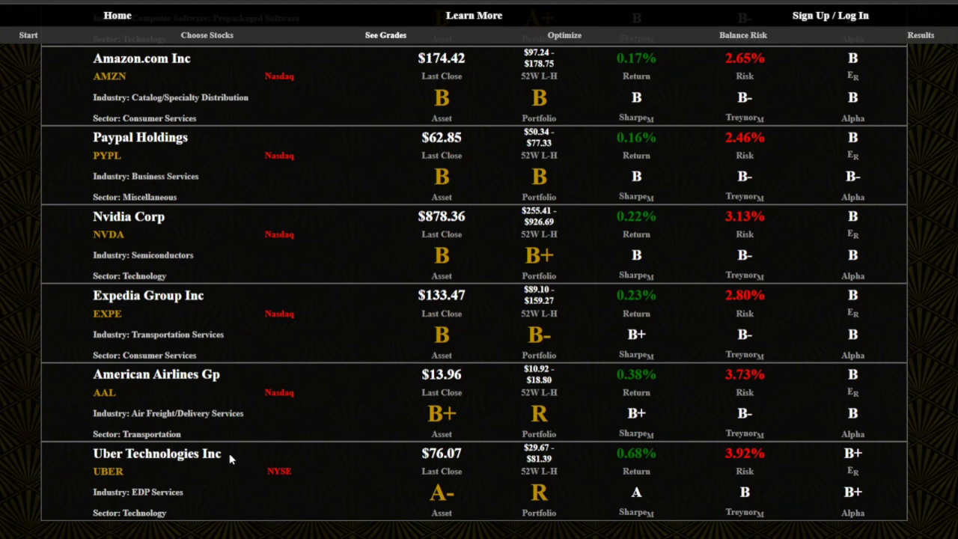
Optimize the portfolio of the selected stocks
scroll(229, 458, down, 1)
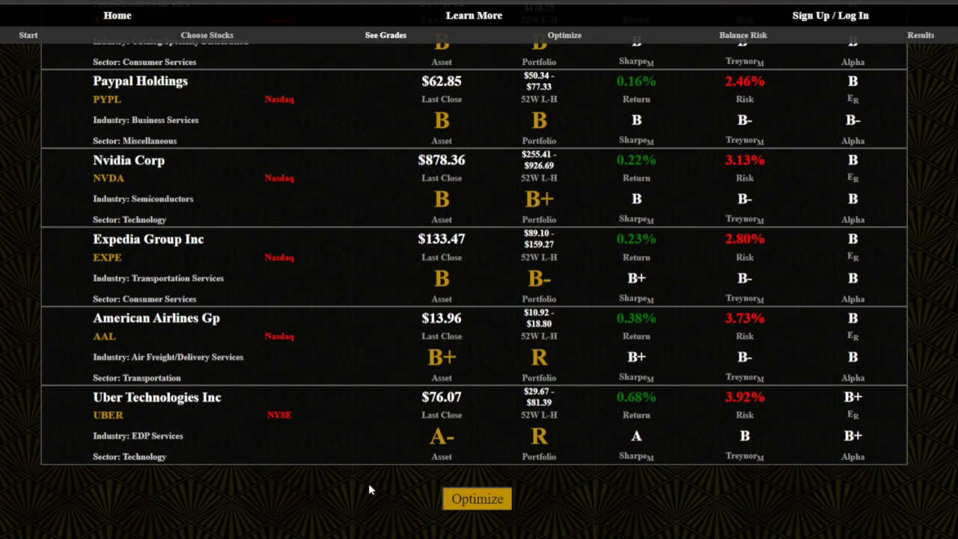
scroll(367, 486, down, 1)
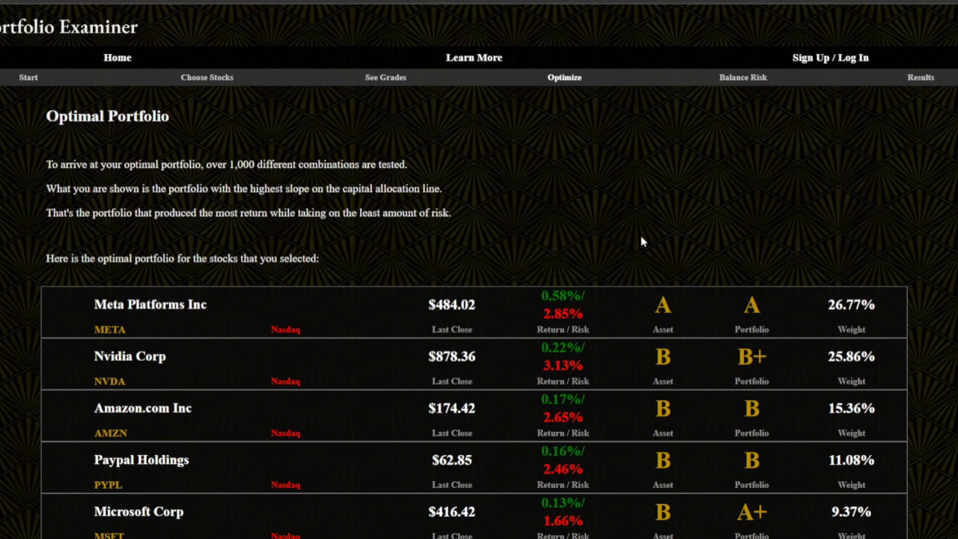
Examine the optimal portfolio's stock weights, highlighting the portfolio grade and weight of American Airlines
scroll(641, 241, down, 1)
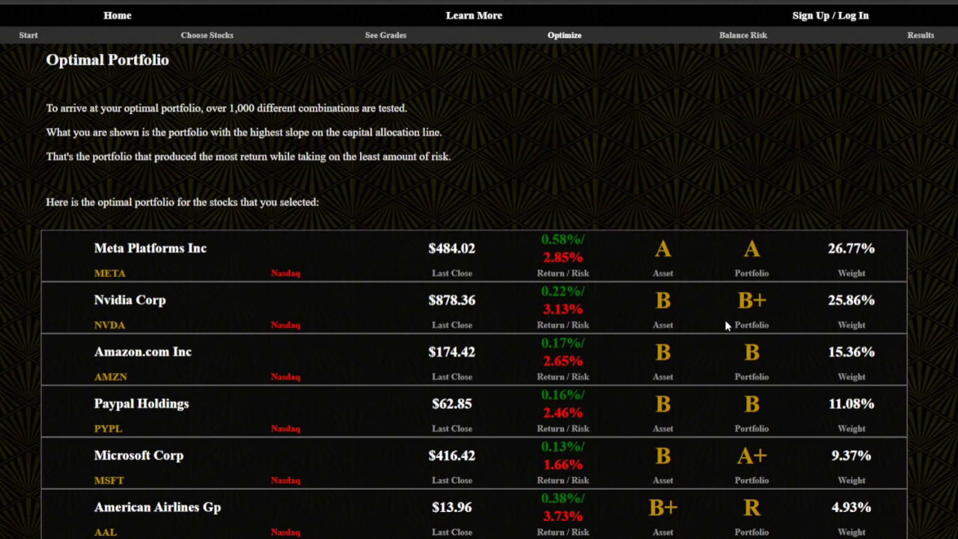
mouse_move(726, 326)
scroll(524, 419, down, 1)
scroll(516, 424, down, 1)
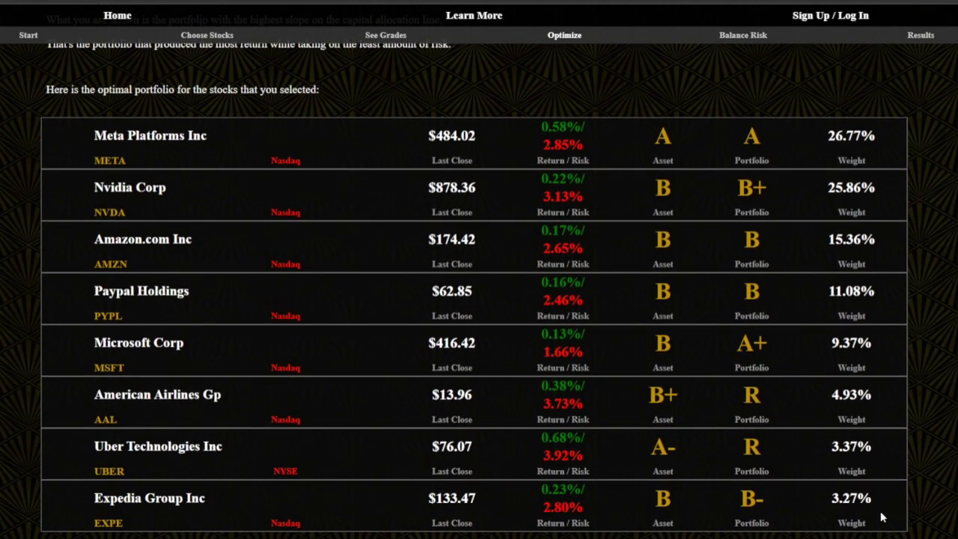
double_click(746, 394)
drag(832, 394, 874, 401)
click(874, 448)
scroll(499, 352, down, 1)
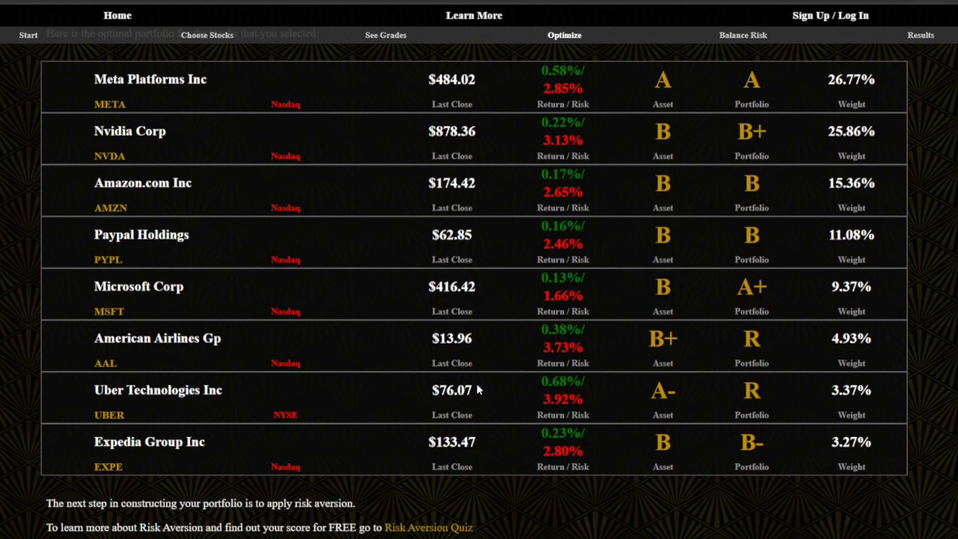
Apply a risk aversion score of 16 Moderately Risky to the optimal portfolio
scroll(476, 385, down, 3)
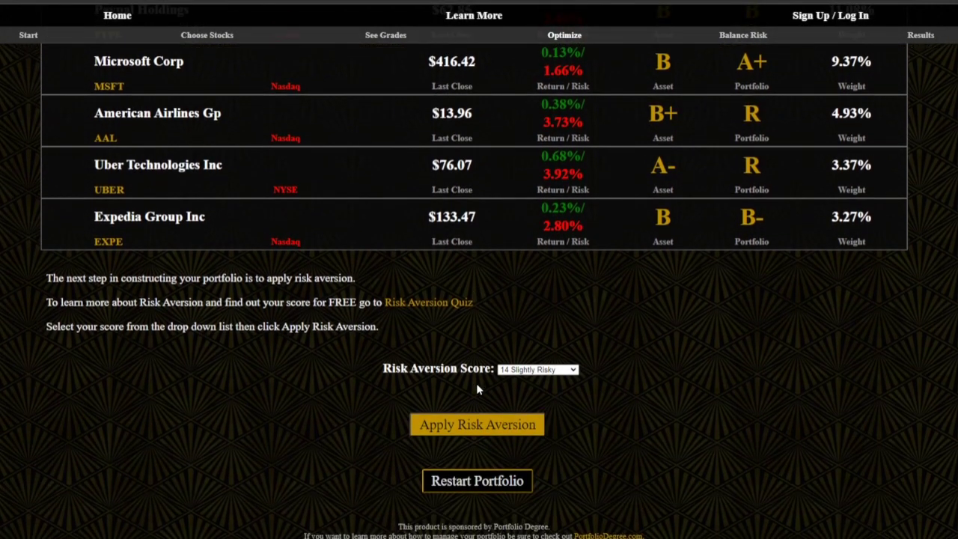
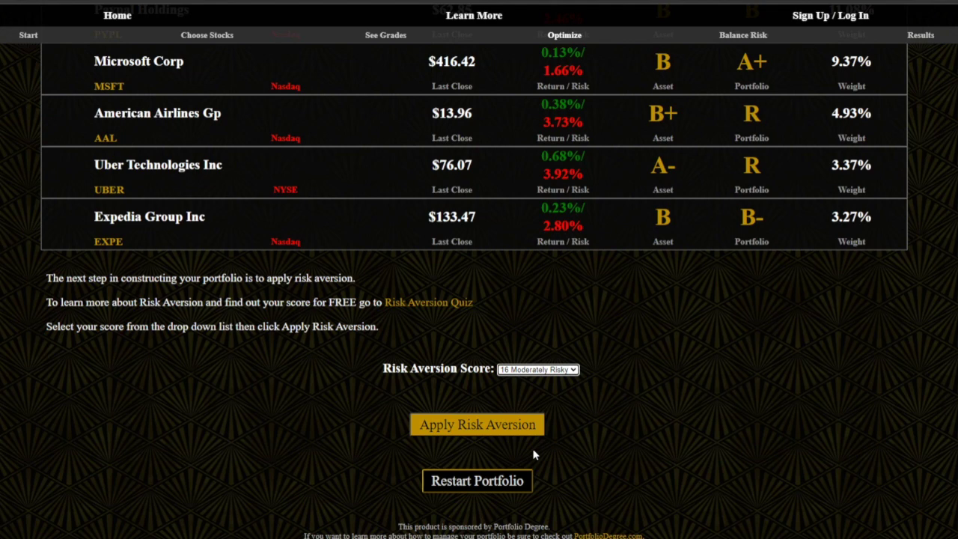
click(496, 429)
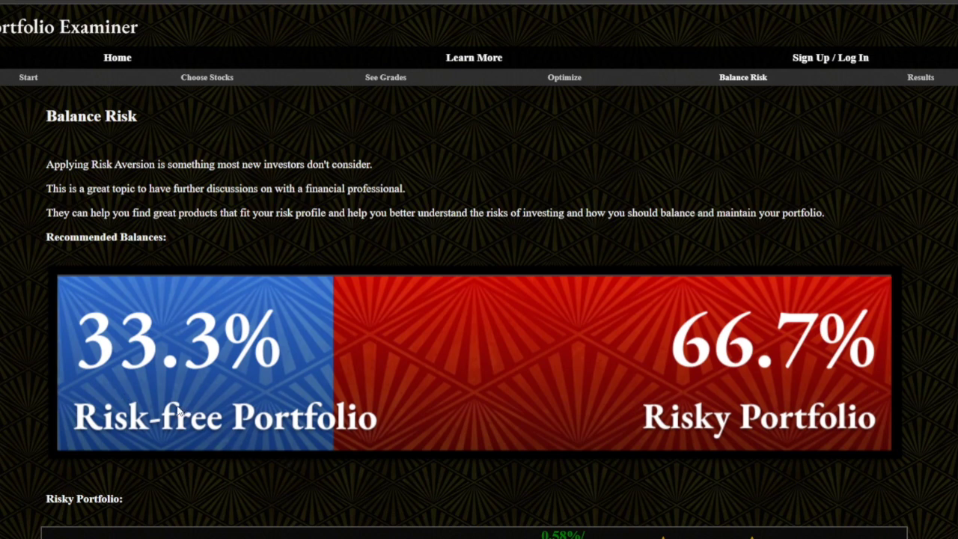
Review the recommended balances, set the investment amount to 40000 and reveal the final results
scroll(185, 408, down, 1)
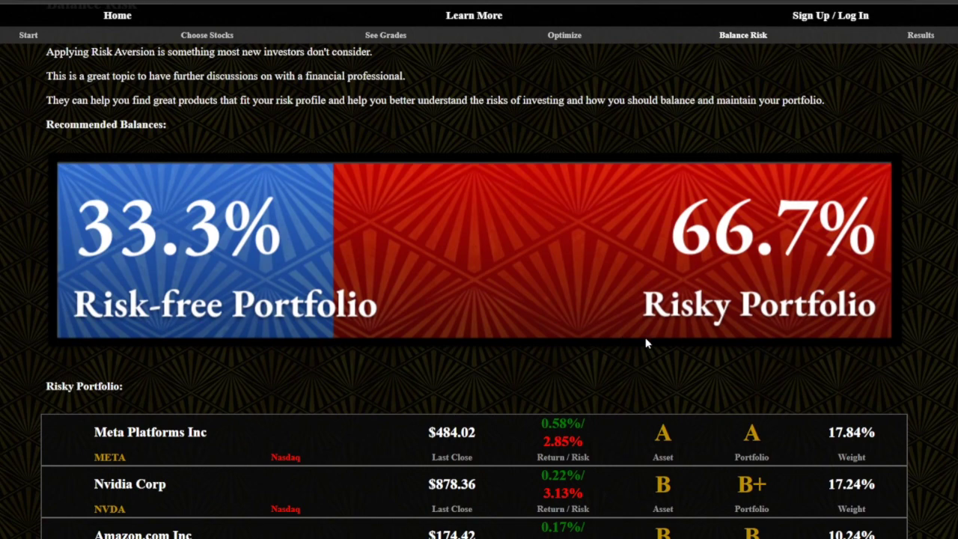
scroll(761, 347, down, 4)
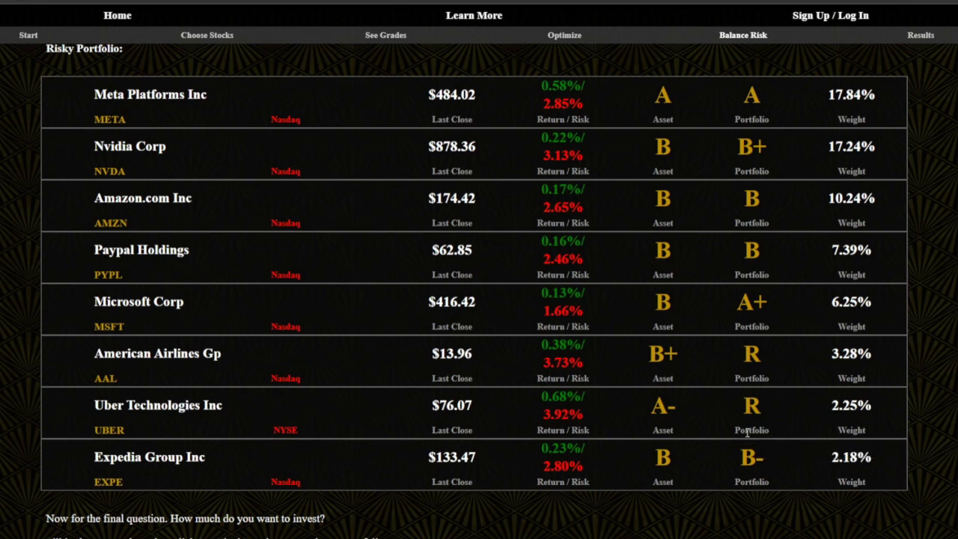
scroll(747, 432, down, 2)
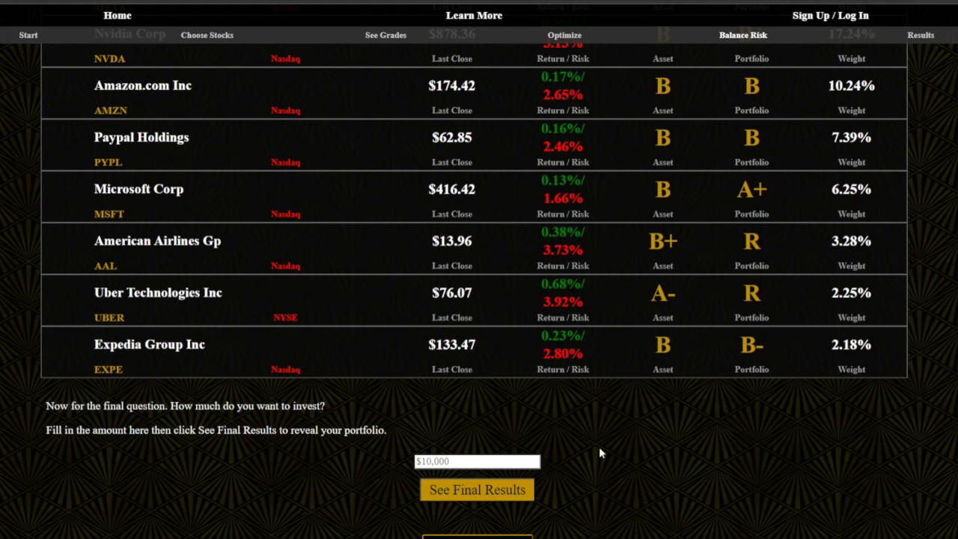
click(504, 463)
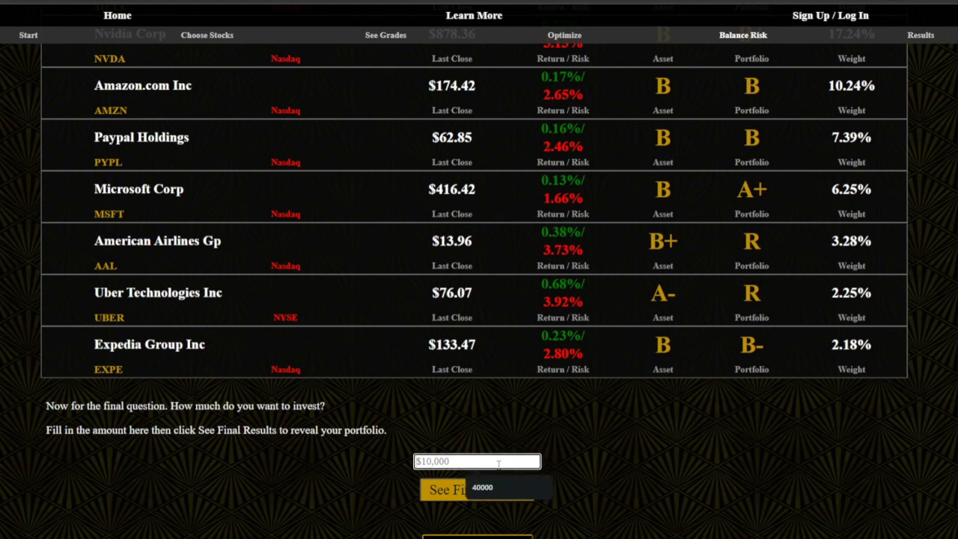
click(488, 485)
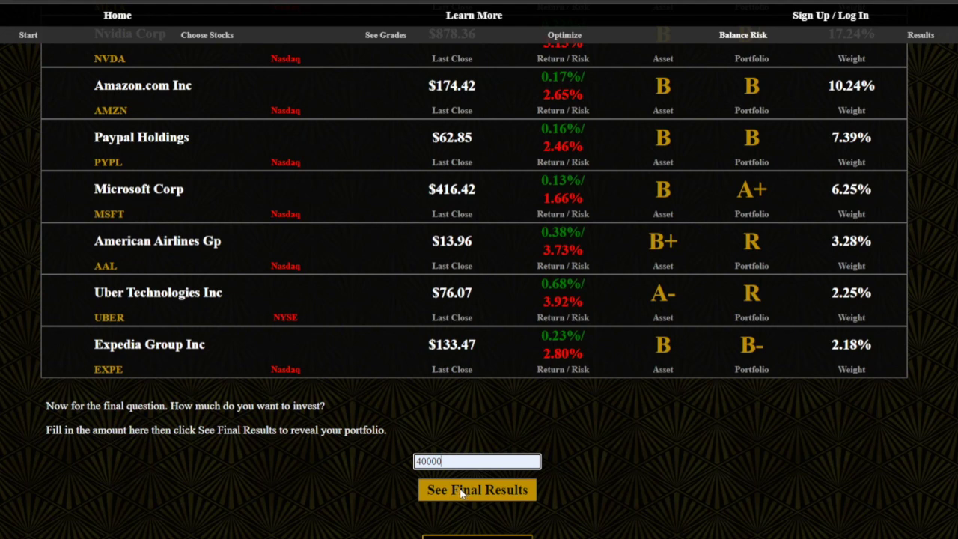
click(462, 491)
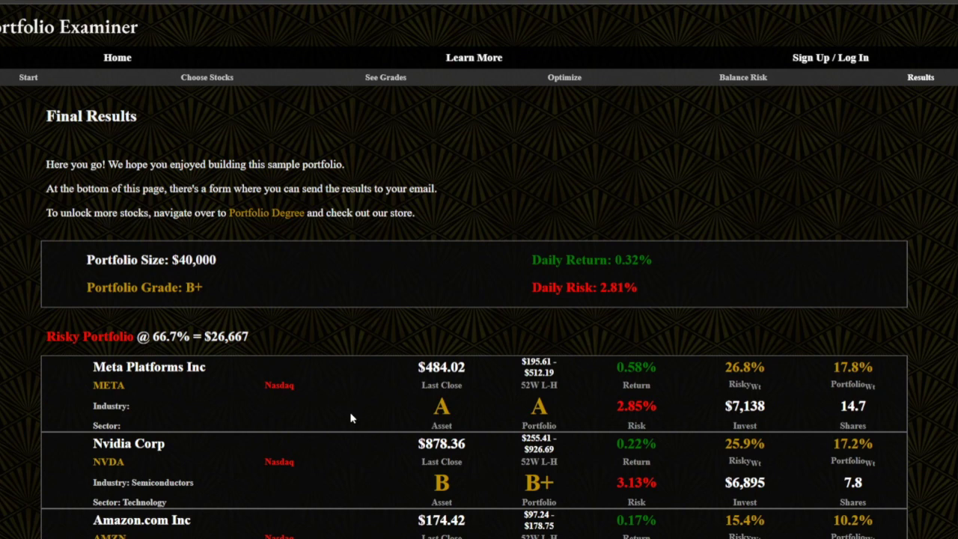
Examine the final results summary, highlighting the portfolio size, daily return, daily risk and portfolio grade
drag(173, 255, 218, 267)
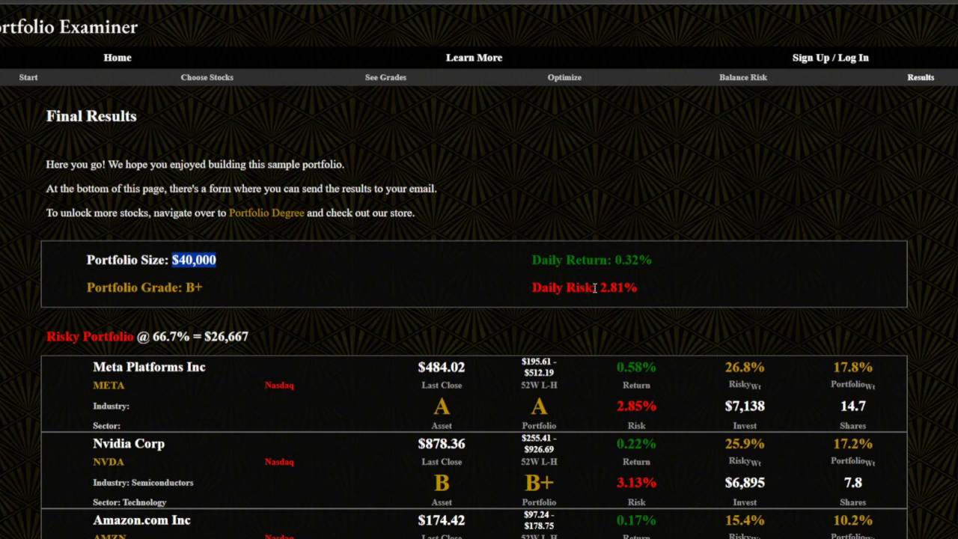
drag(615, 259, 598, 287)
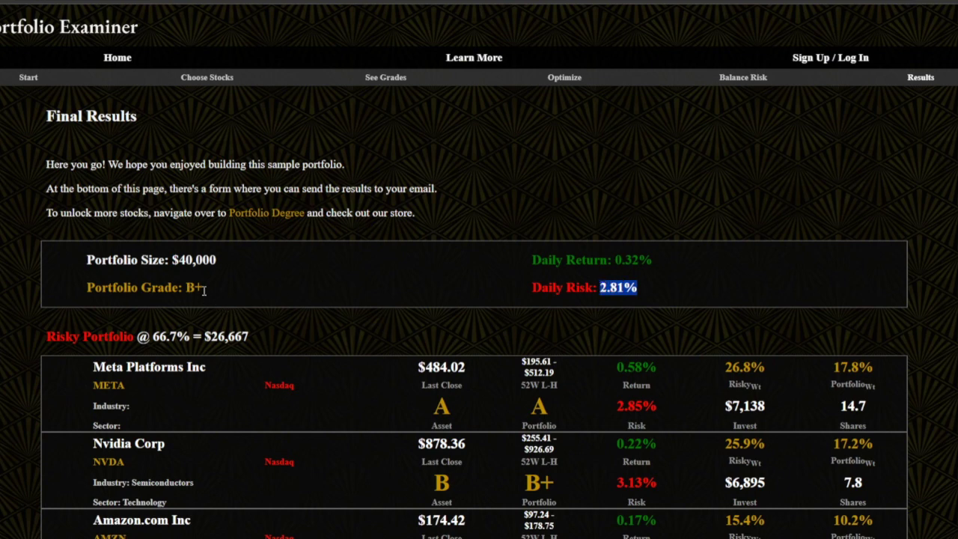
click(535, 289)
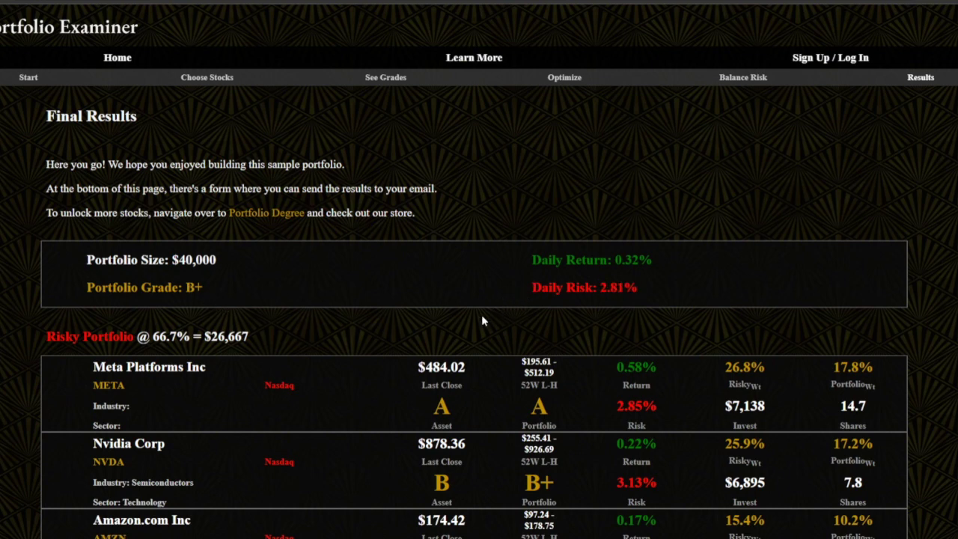
double_click(189, 289)
click(231, 310)
scroll(205, 306, down, 1)
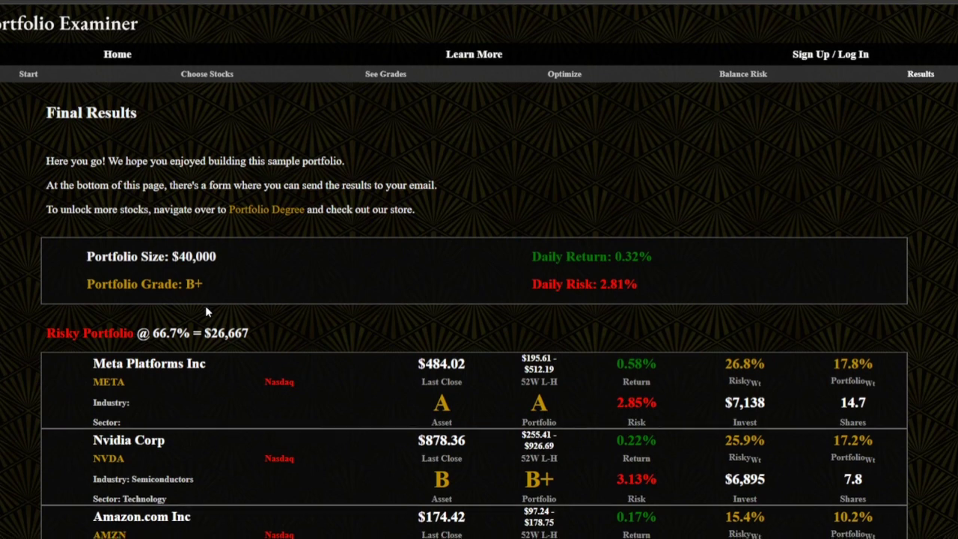
Examine the risky portfolio's total amount and Meta Platforms' invested amount, last close and share count, highlighting each figure
scroll(205, 306, down, 1)
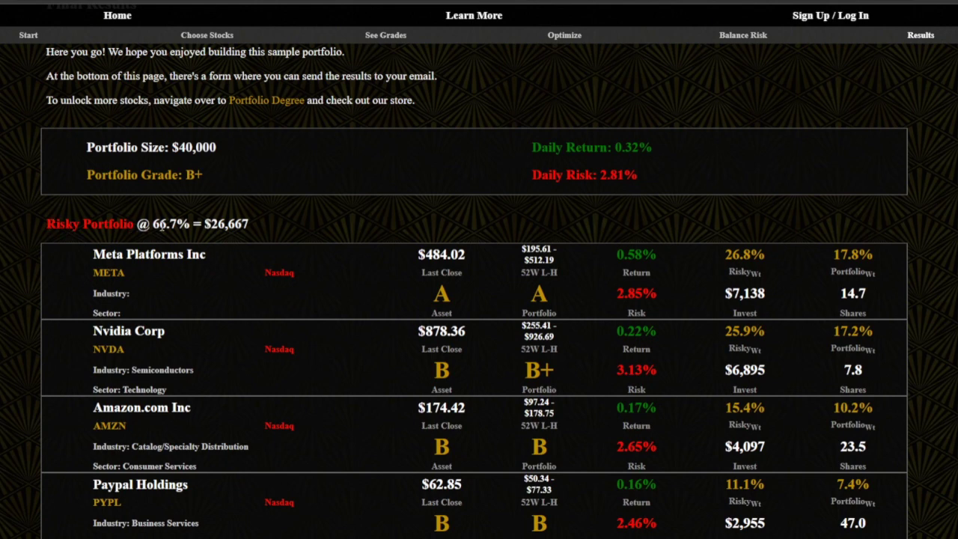
drag(202, 225, 251, 226)
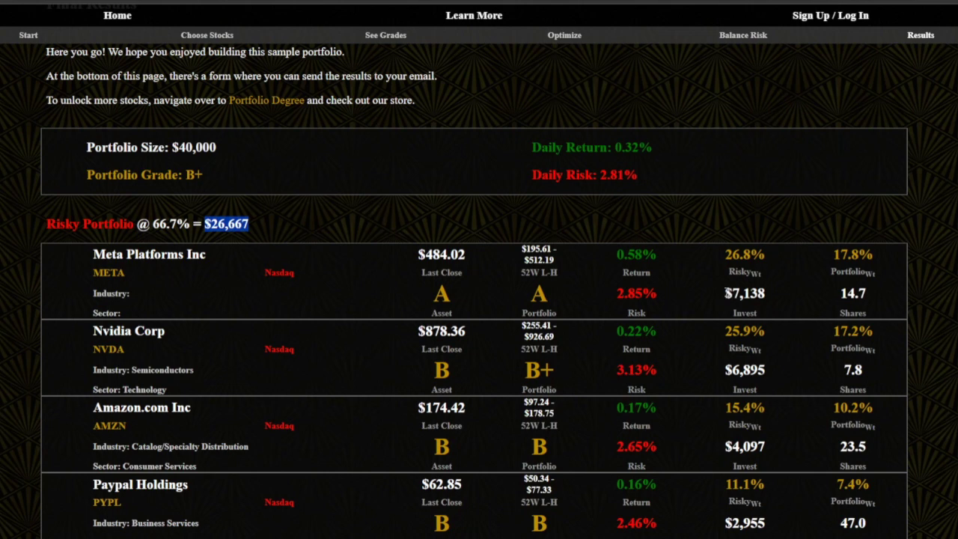
drag(723, 293, 767, 294)
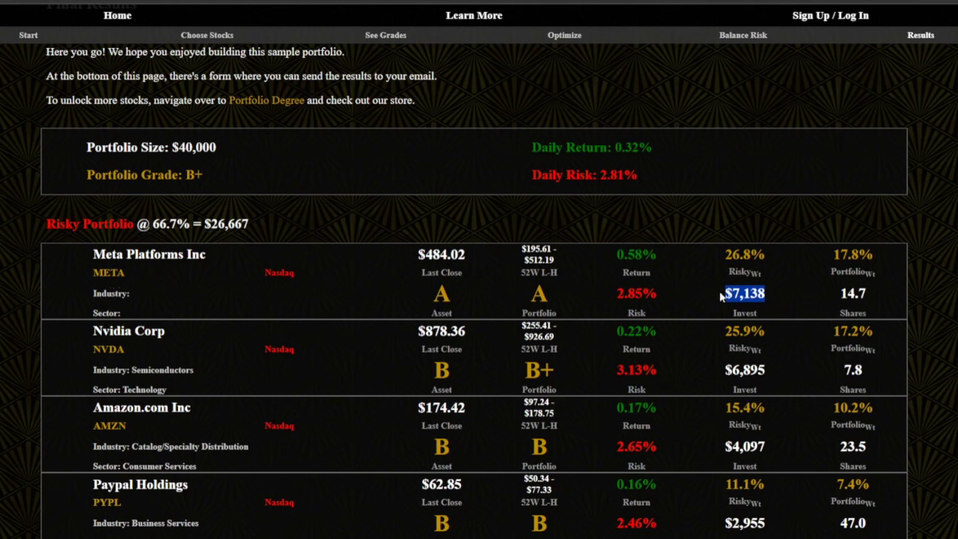
drag(468, 255, 418, 255)
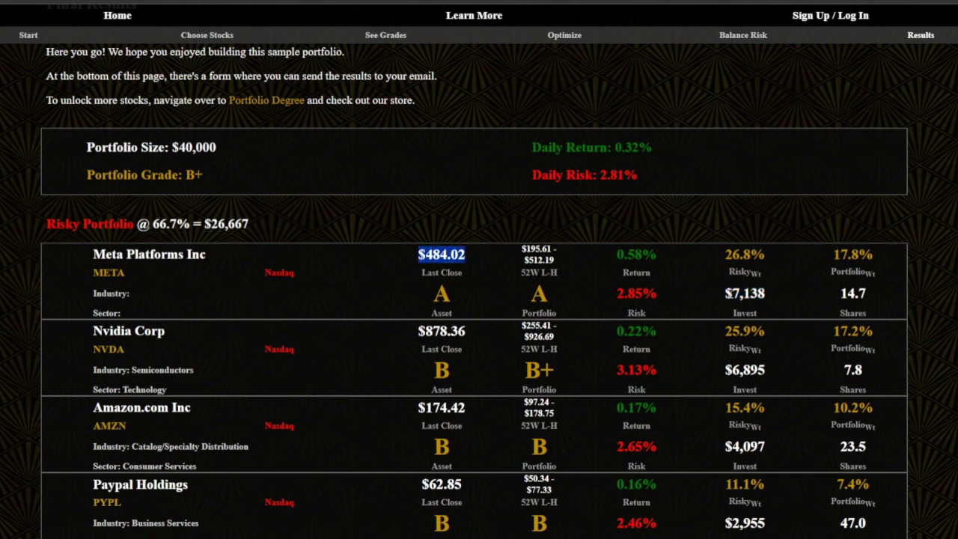
drag(839, 297, 866, 290)
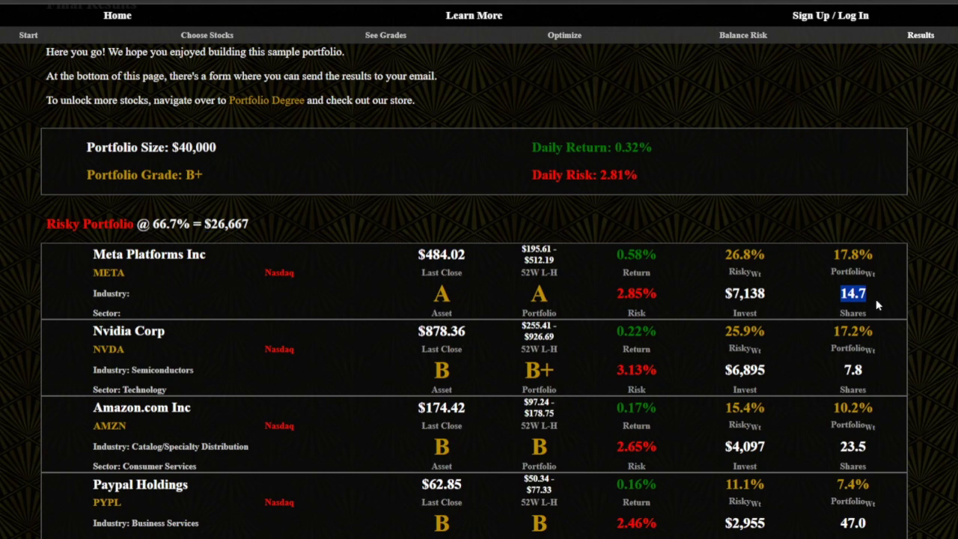
Look closer at the share counts in the risky portfolio, highlighting parts of the Meta Platforms figure
scroll(877, 304, down, 1)
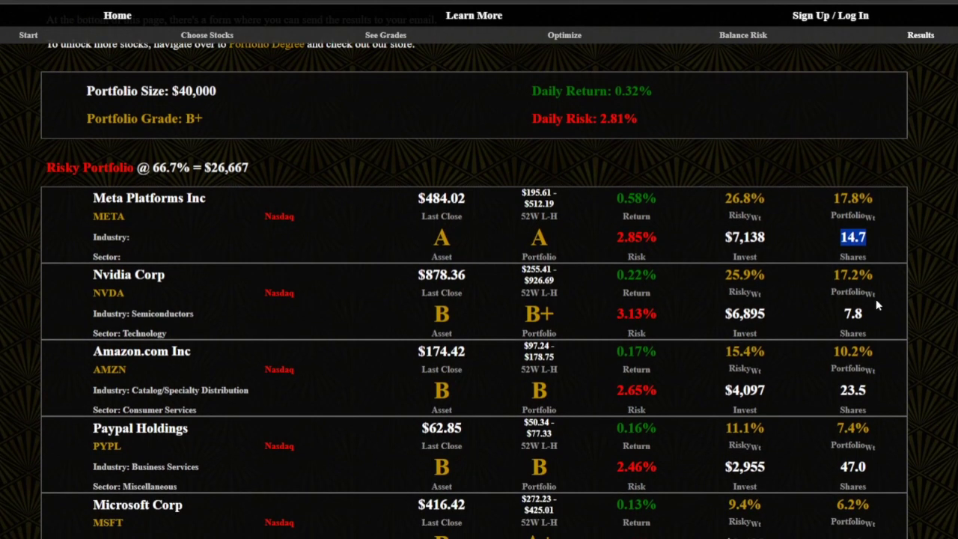
click(869, 316)
double_click(842, 238)
click(883, 285)
double_click(865, 238)
click(870, 390)
Review the investment details of the remaining stocks down to the risk-free portfolio amount
scroll(877, 509, down, 5)
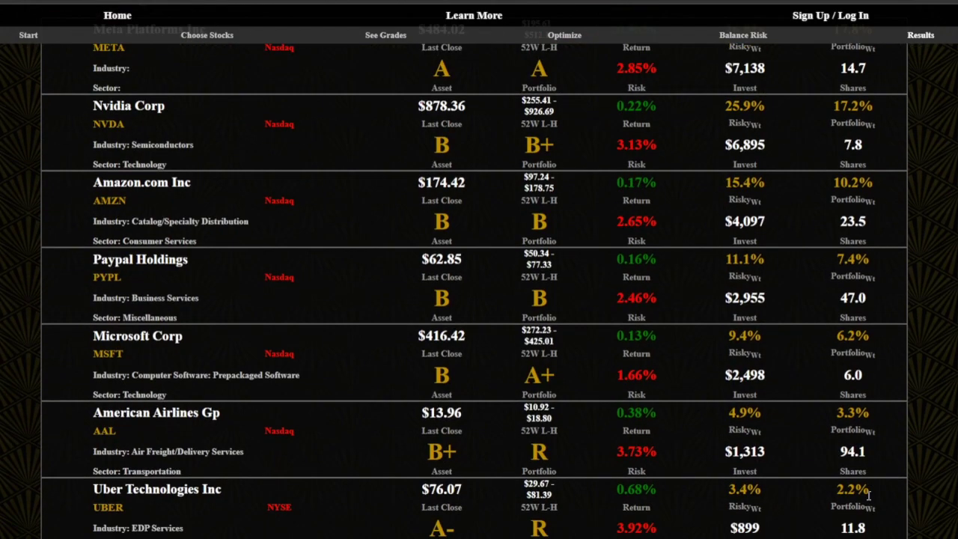
scroll(866, 494, up, 2)
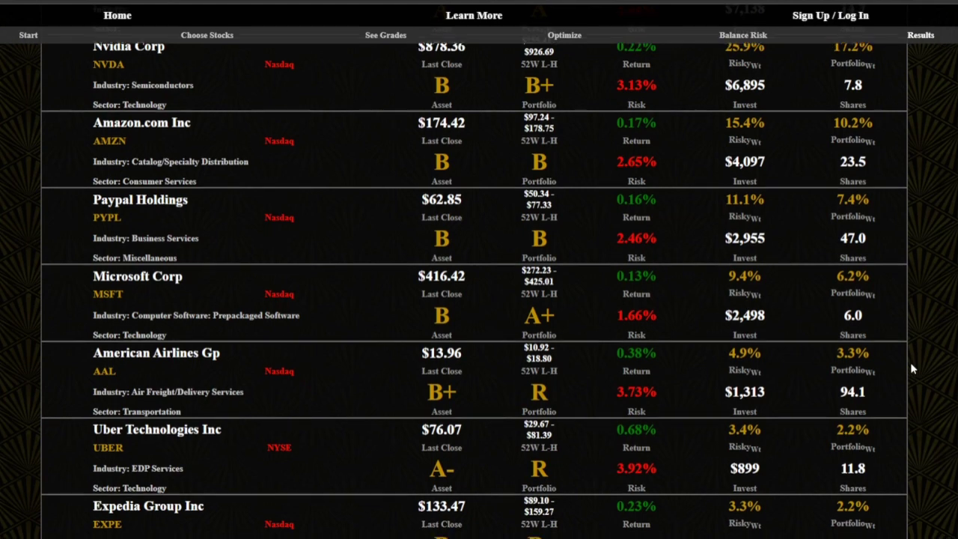
scroll(912, 367, down, 1)
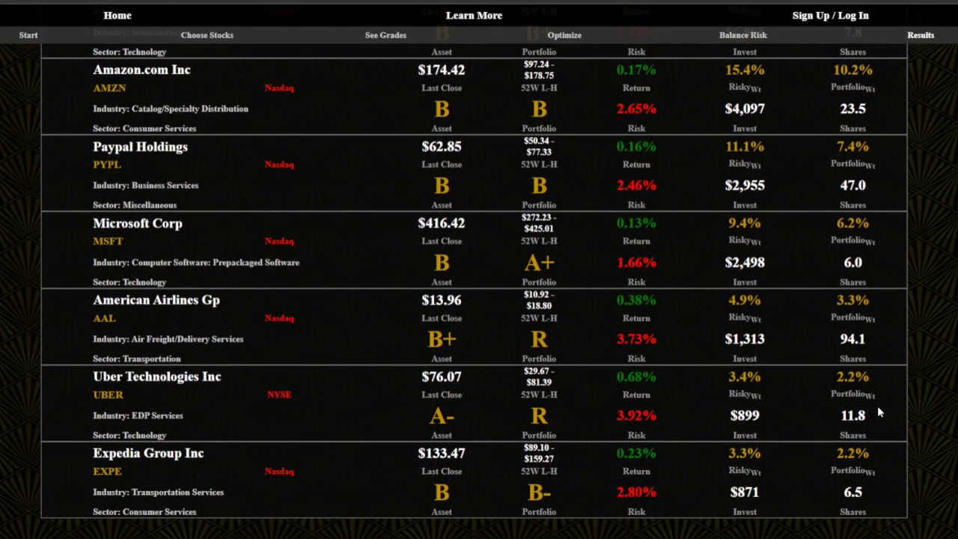
scroll(831, 413, down, 4)
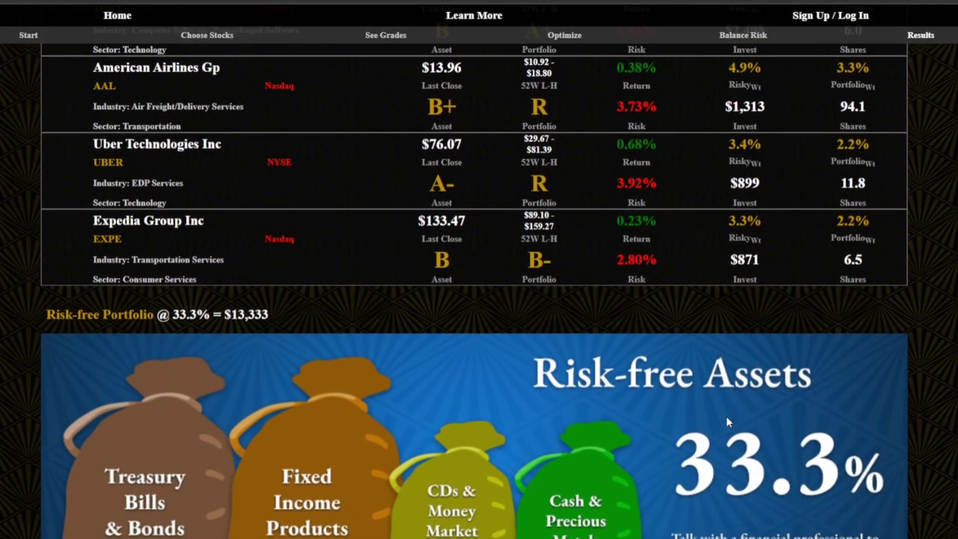
scroll(722, 414, down, 1)
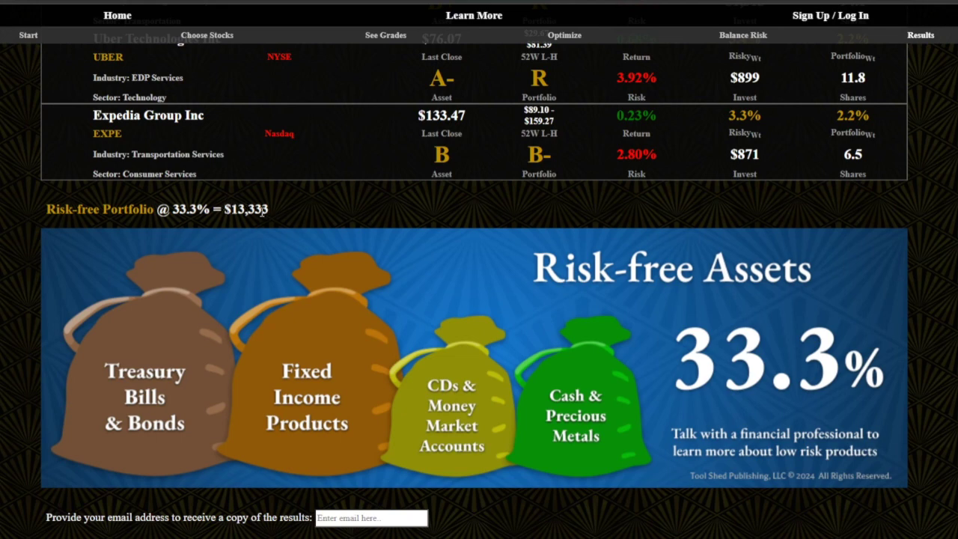
Examine the risk-free asset categories and the form for receiving a copy of the results by email
scroll(696, 378, down, 1)
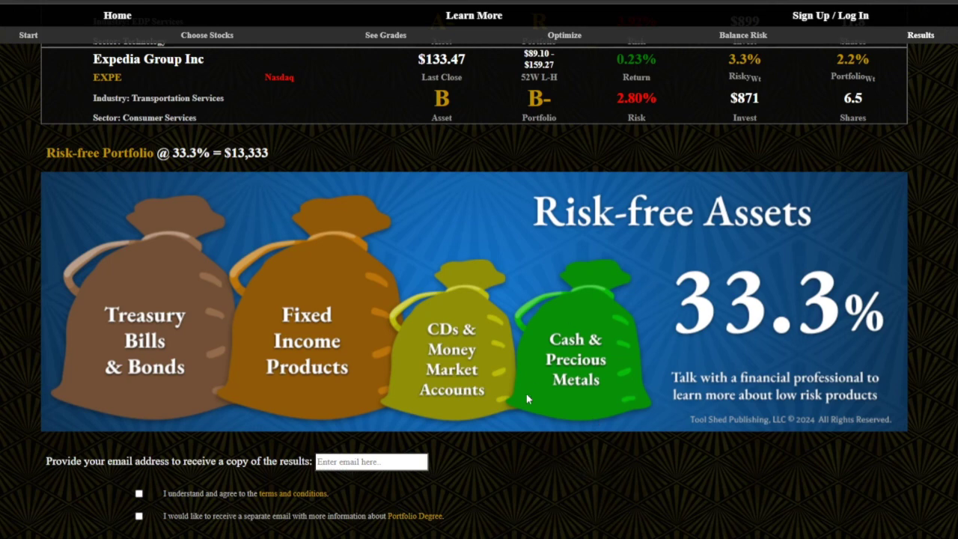
scroll(592, 511, down, 1)
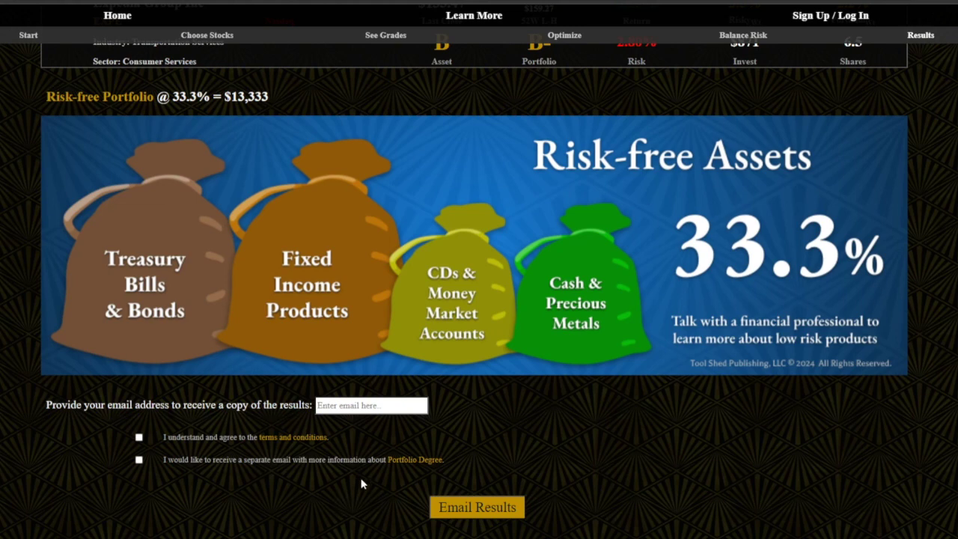
scroll(360, 472, down, 2)
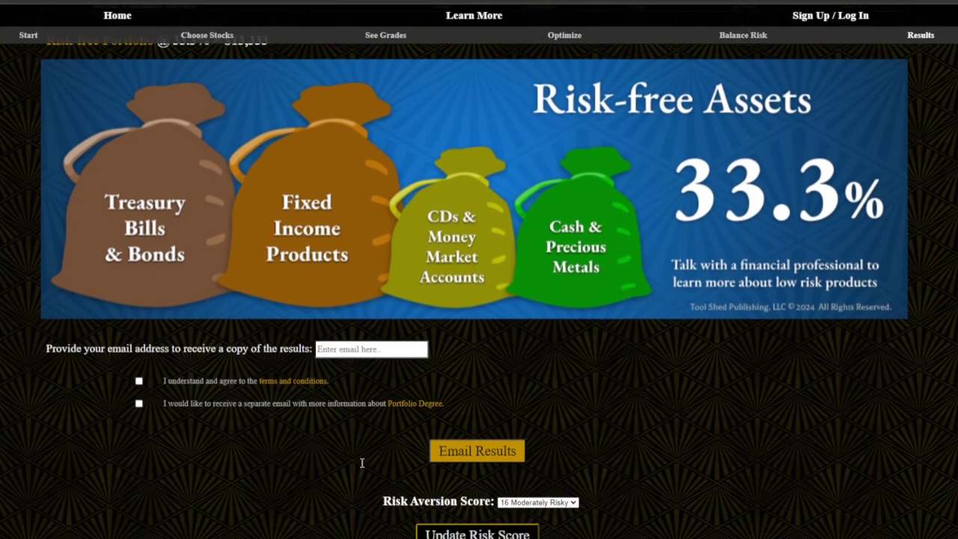
scroll(362, 467, down, 1)
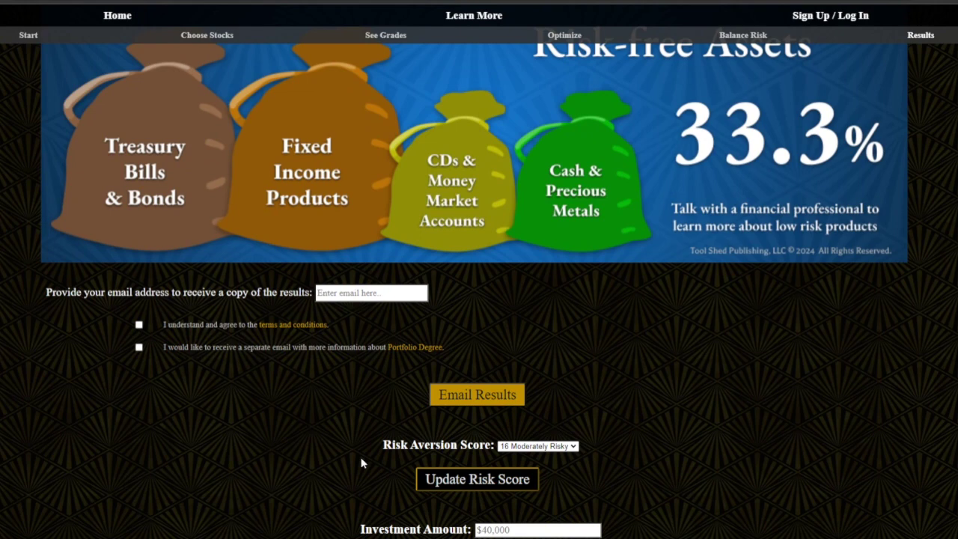
scroll(360, 457, up, 1)
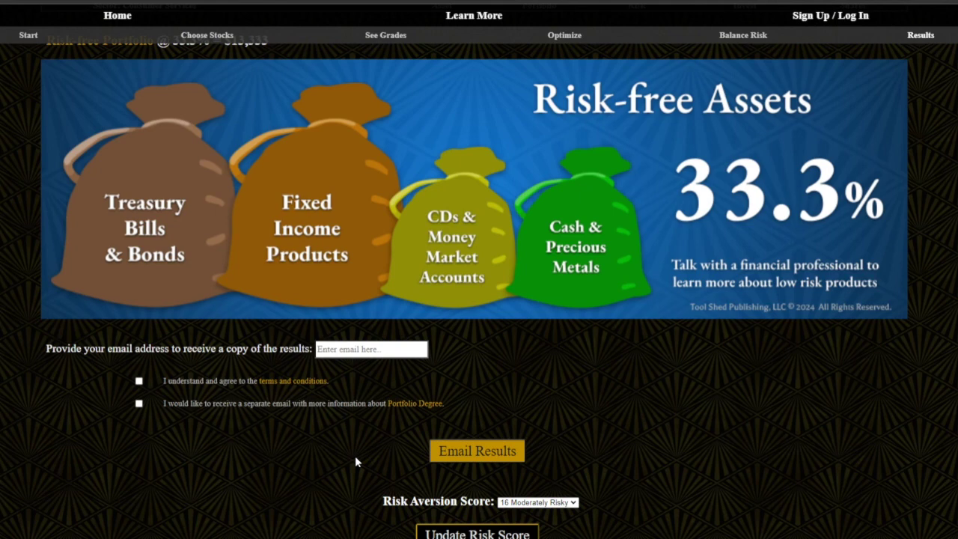
scroll(372, 417, up, 3)
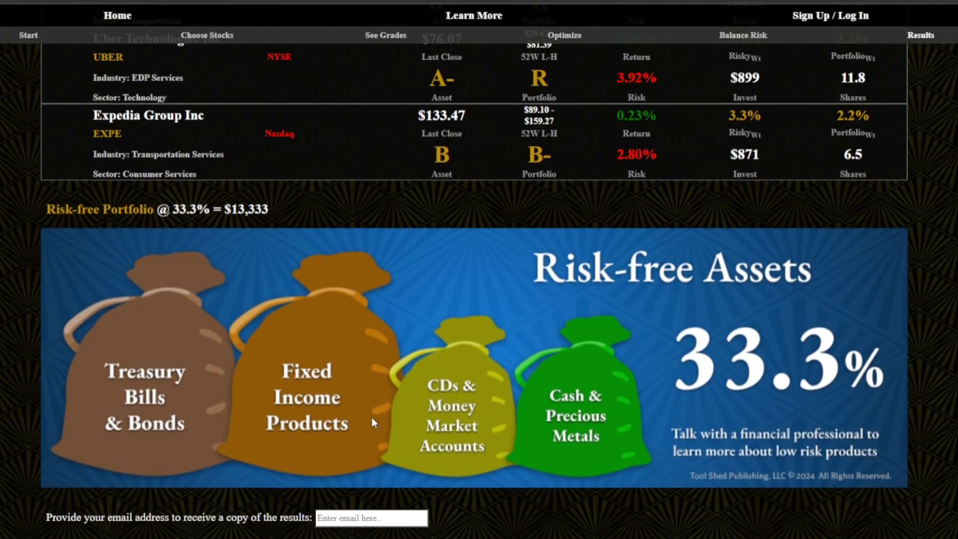
scroll(368, 422, down, 3)
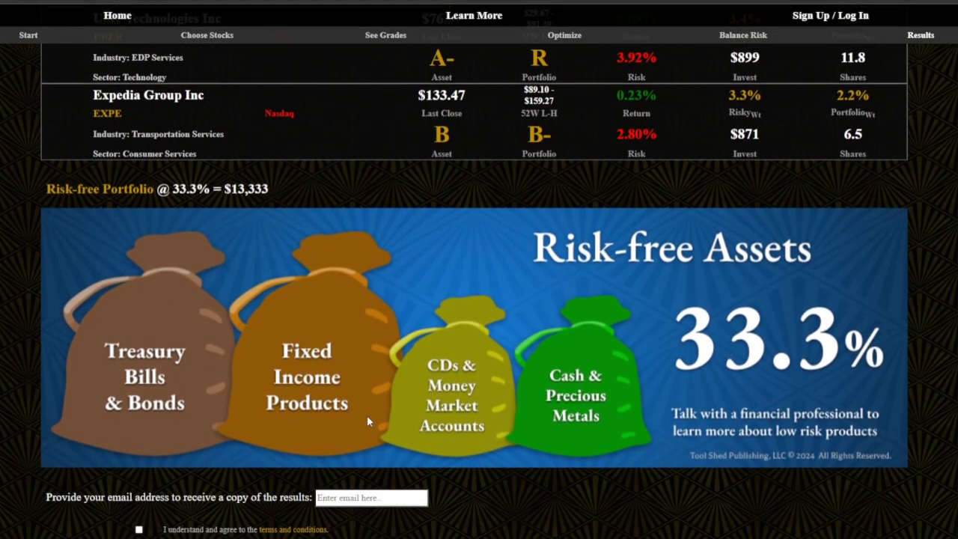
scroll(362, 420, down, 1)
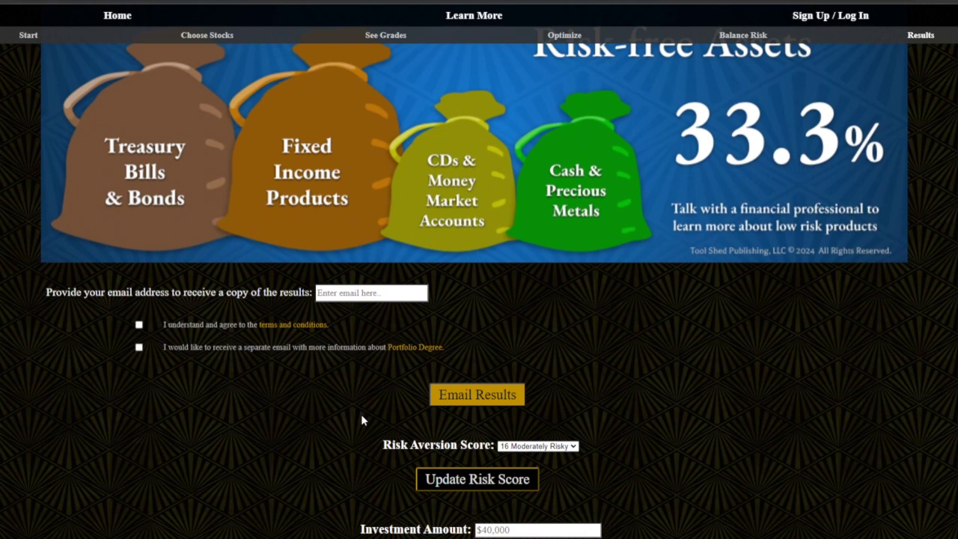
Examine the update options below the final results and the list of available risk aversion scores
scroll(360, 415, down, 3)
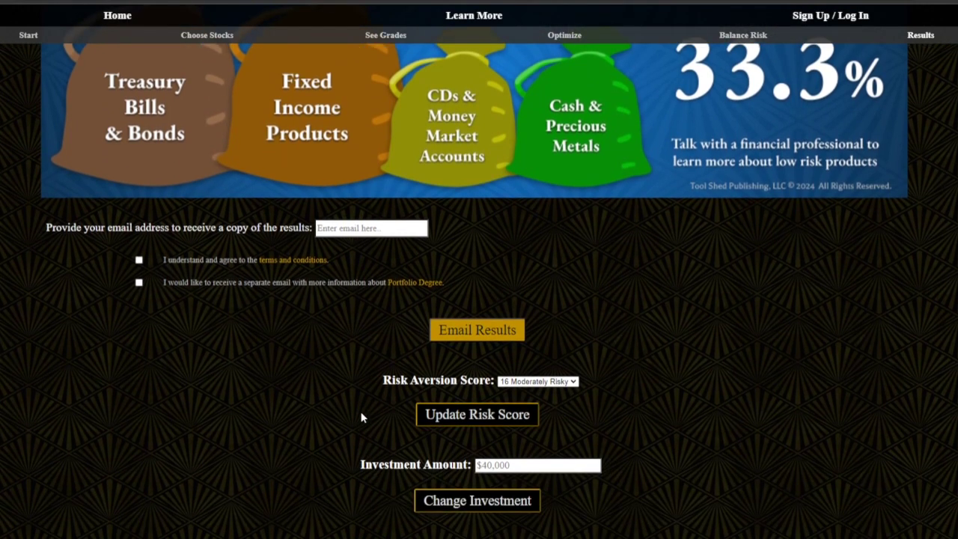
scroll(358, 416, down, 1)
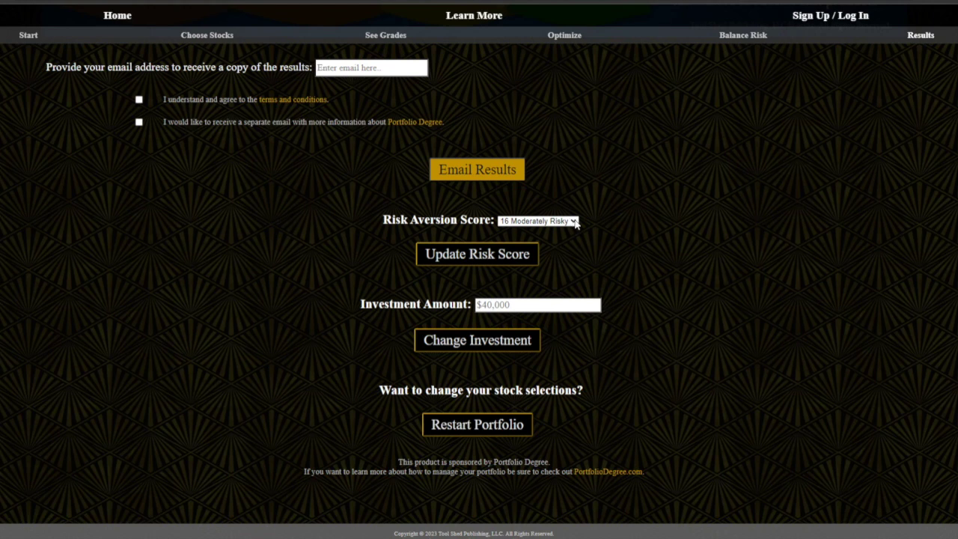
click(573, 221)
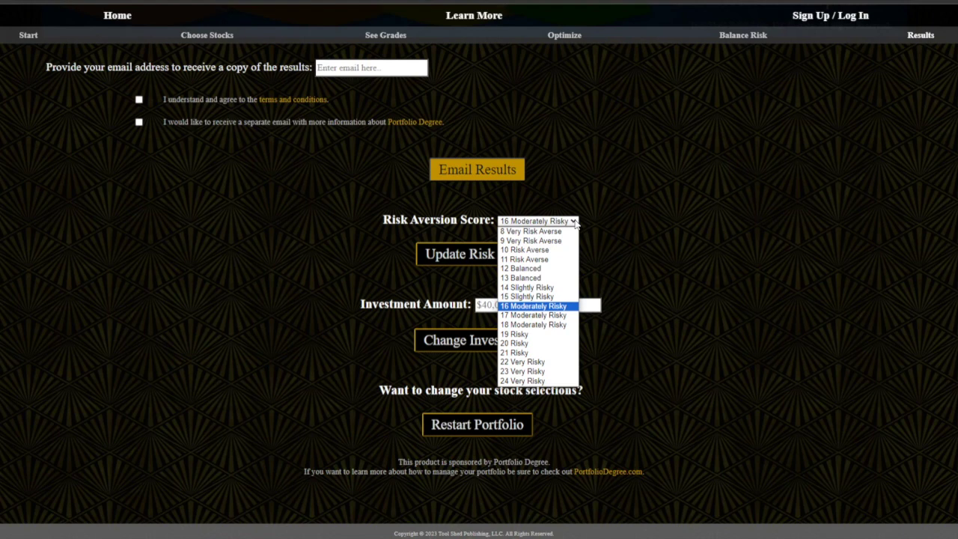
click(606, 242)
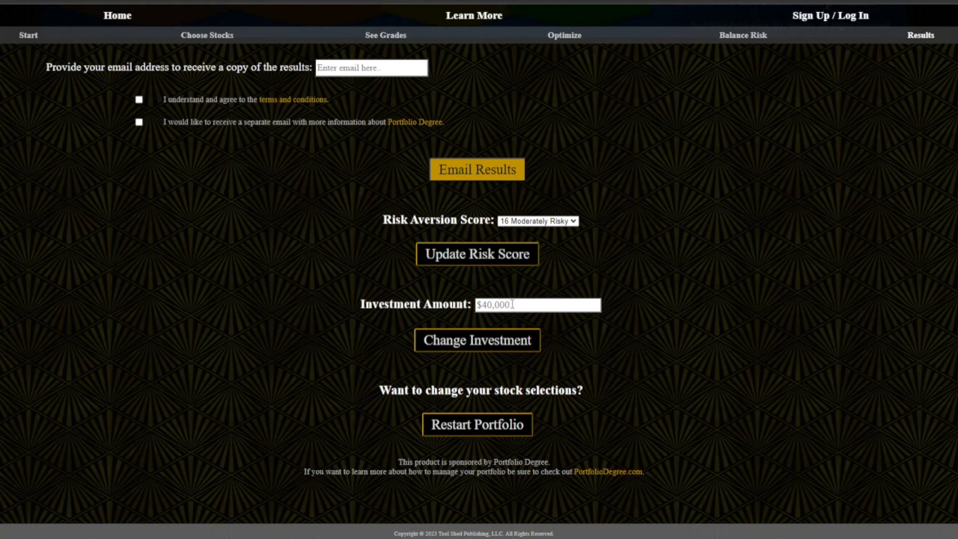
Enter 4000 as the investment amount below the final results
click(512, 304)
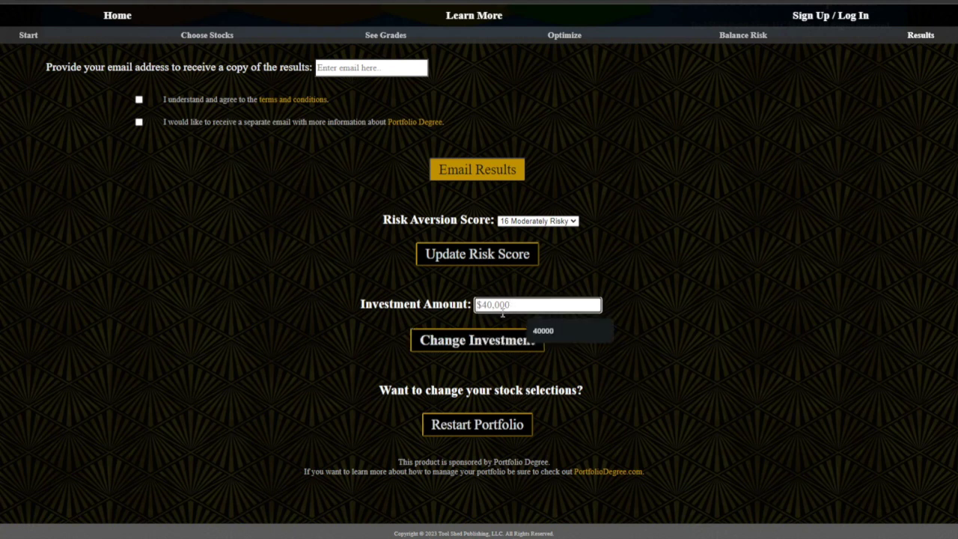
text(4000)
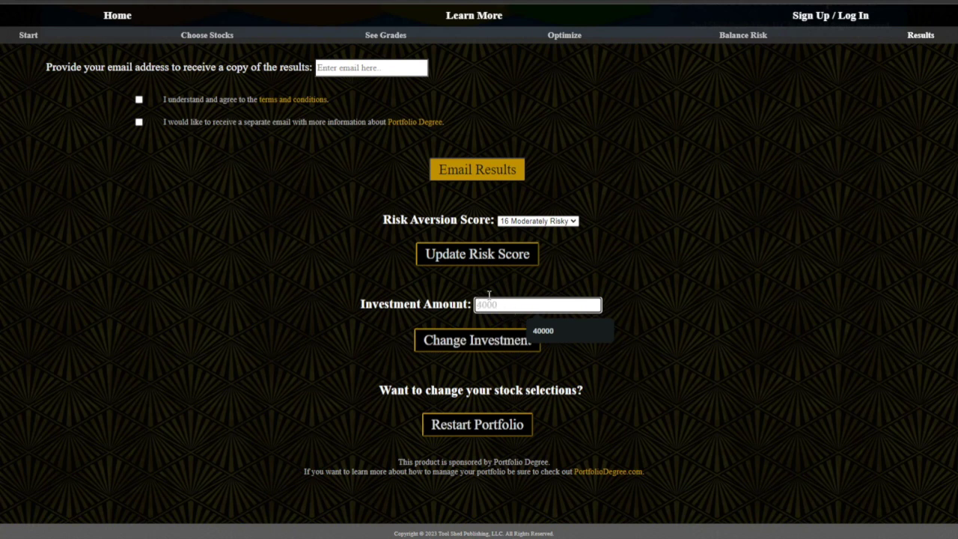
click(642, 305)
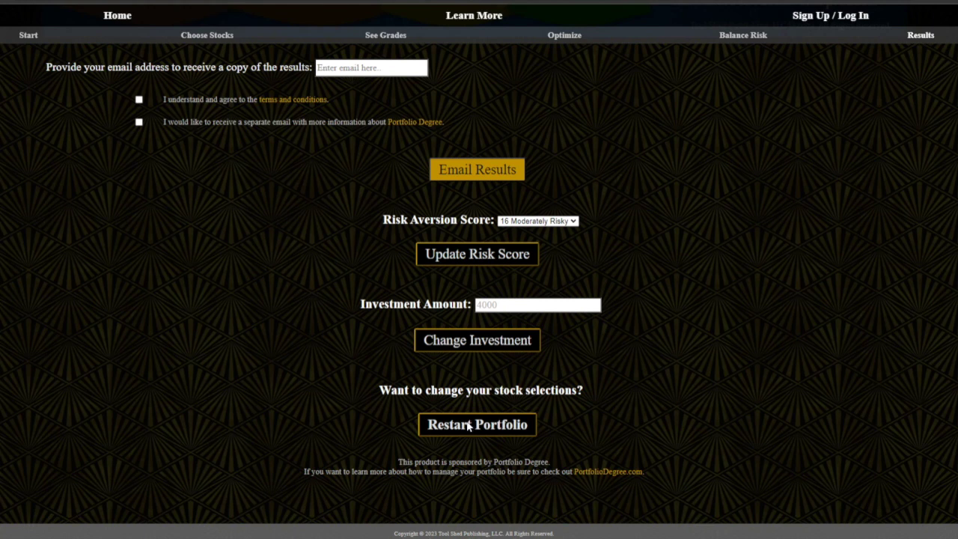
Open the Learn More page and review its five-stage overview and the sample screens down to the end of the page
scroll(466, 420, down, 1)
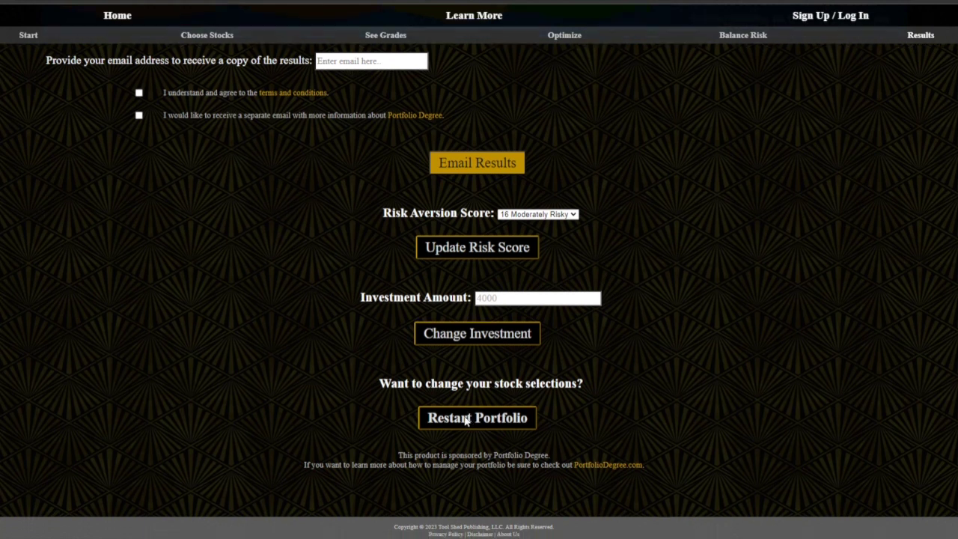
scroll(466, 420, up, 8)
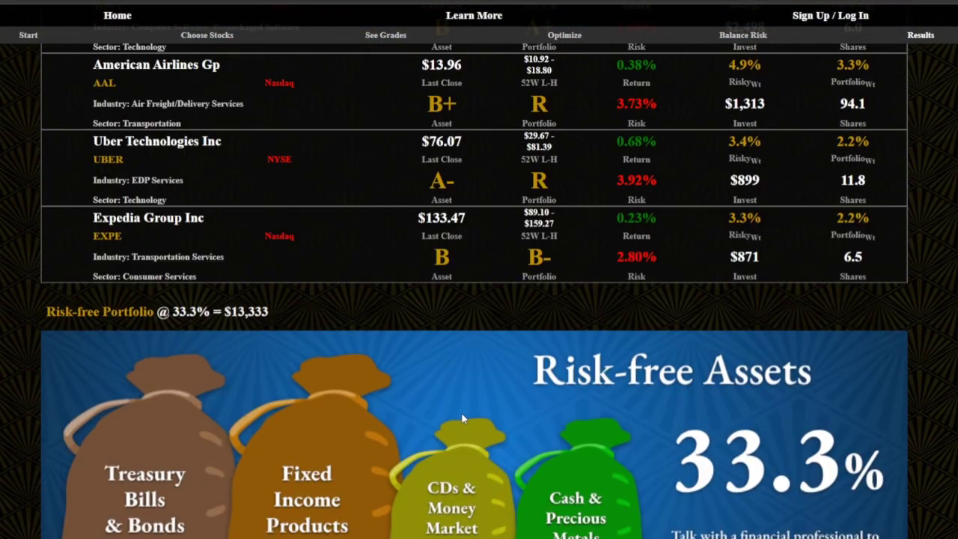
scroll(461, 413, up, 10)
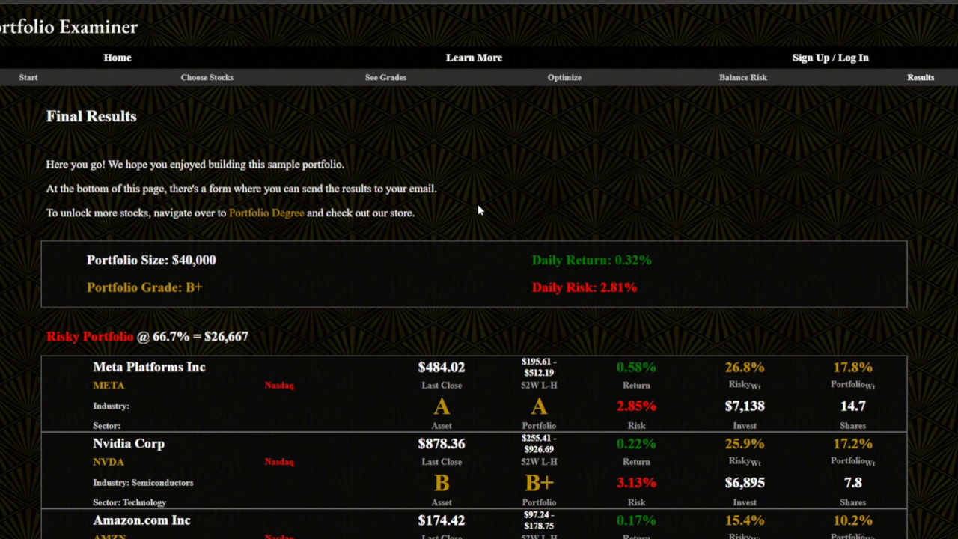
click(473, 60)
scroll(507, 264, down, 2)
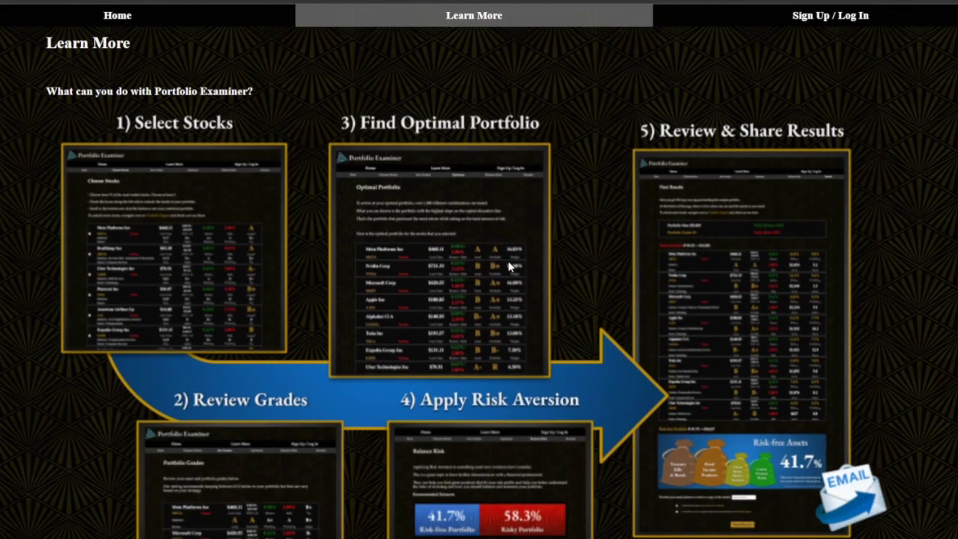
scroll(506, 263, down, 2)
scroll(502, 259, down, 10)
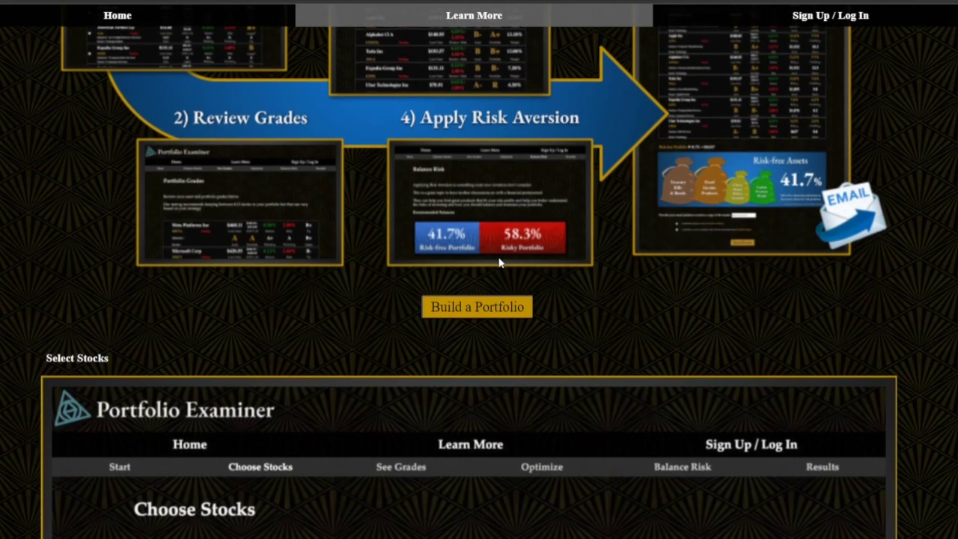
scroll(497, 256, down, 20)
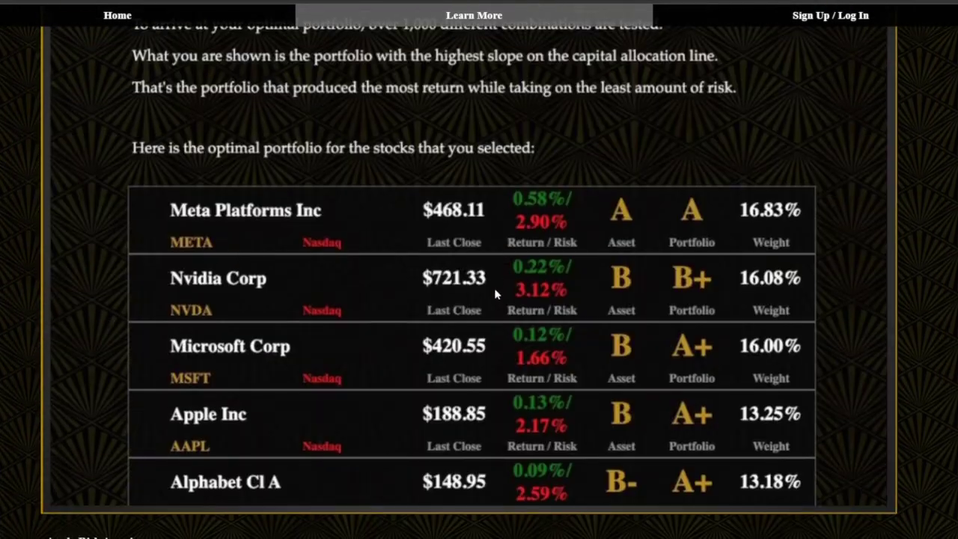
scroll(501, 315, down, 15)
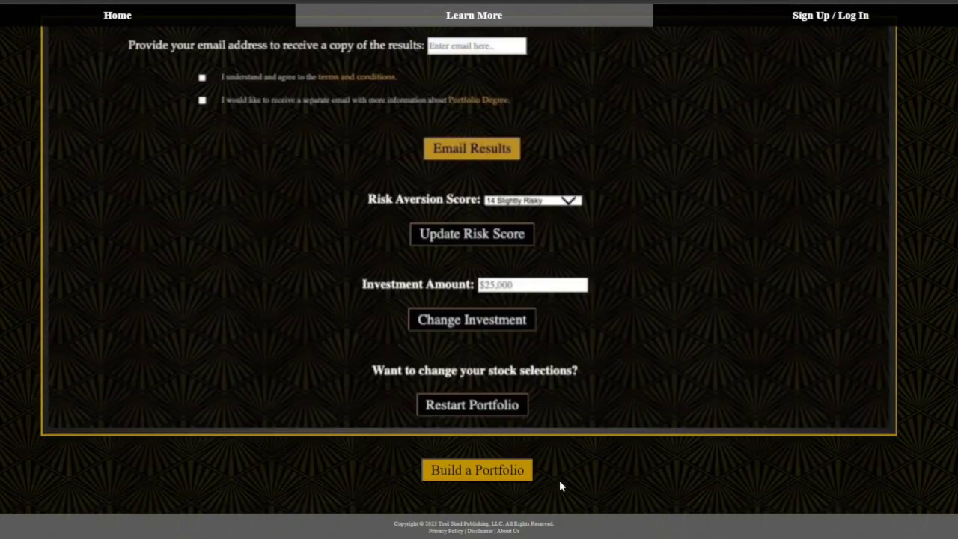
Open the About Us page and review the Portfolio Degree and Portfolio Examiner sections down to the contact form
click(514, 532)
scroll(453, 431, down, 2)
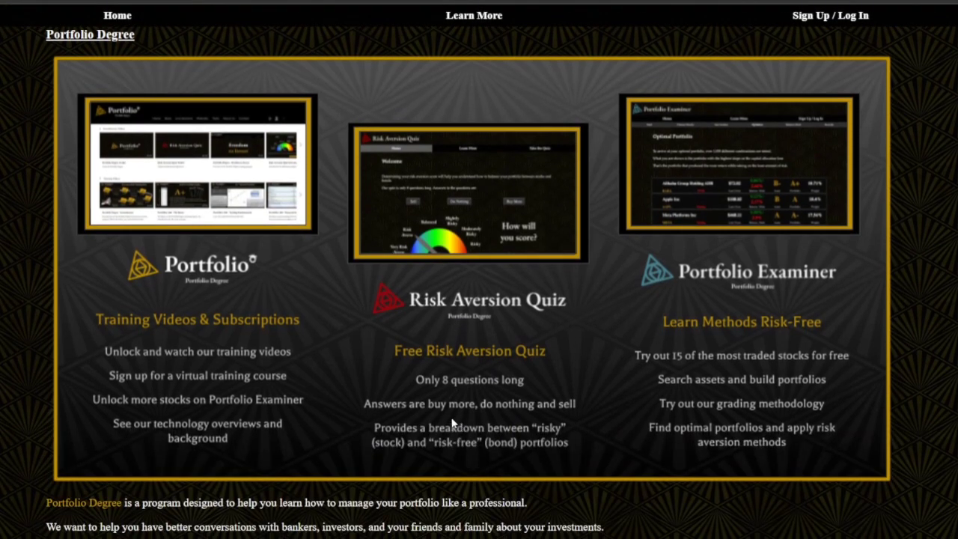
scroll(451, 423, down, 4)
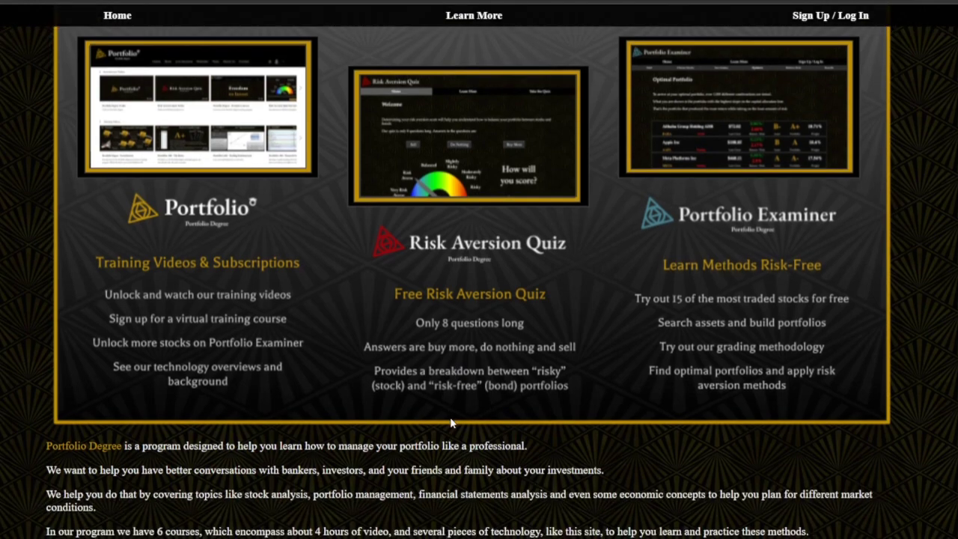
scroll(450, 423, down, 8)
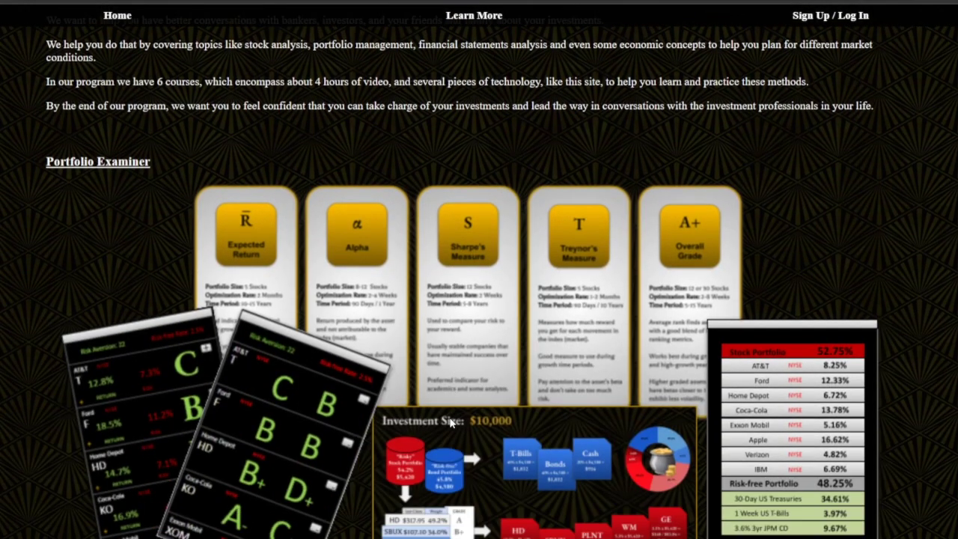
scroll(451, 424, down, 3)
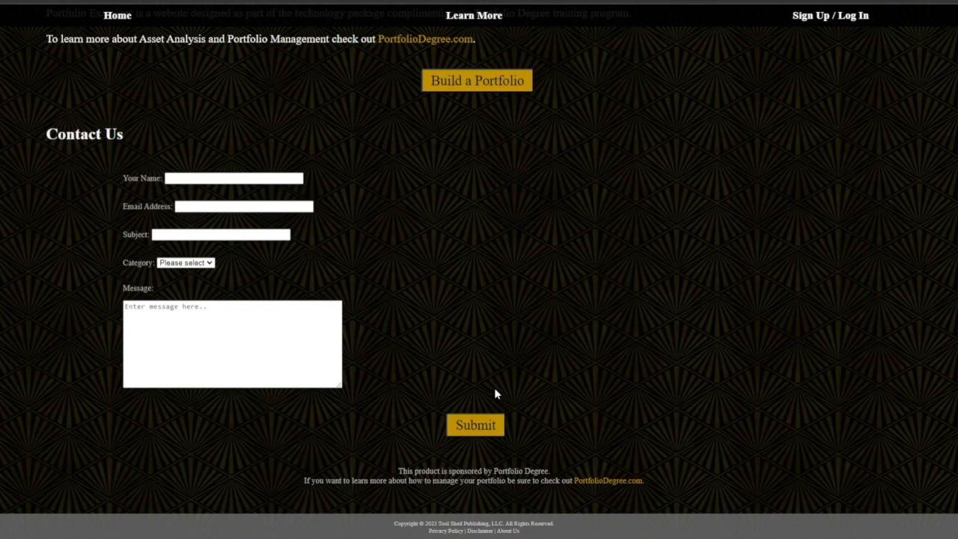
Return to the Portfolio Degree overview of the training videos, Risk Aversion Quiz and Portfolio Examiner
scroll(495, 393, up, 15)
scroll(495, 394, up, 3)
scroll(494, 391, down, 2)
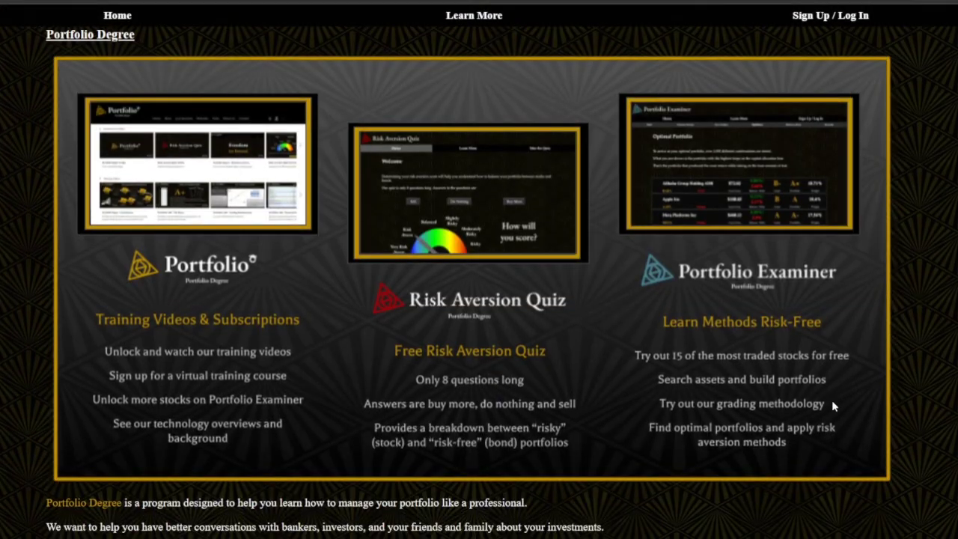